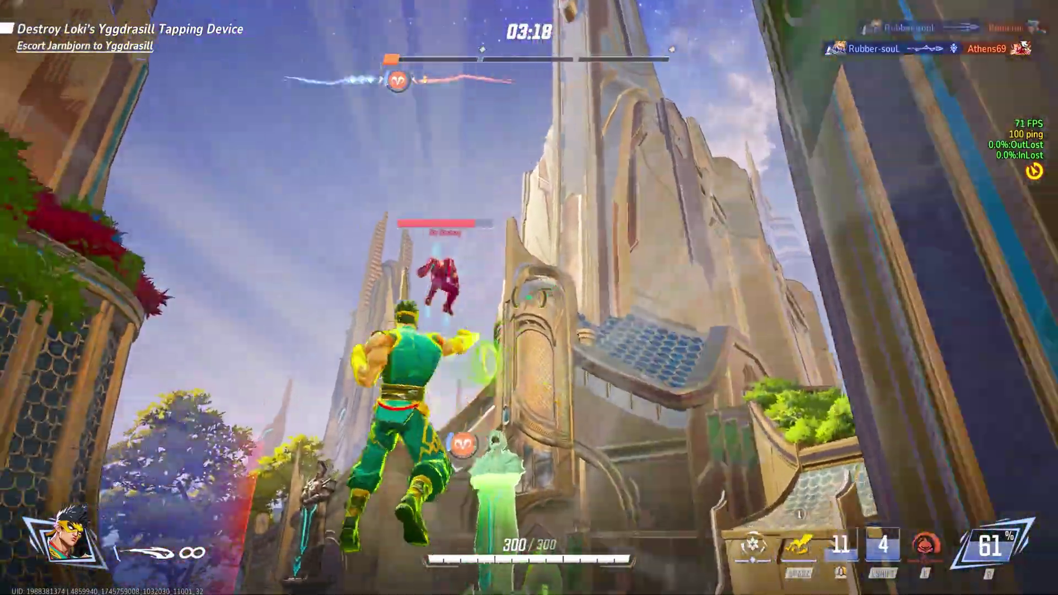
key("space")
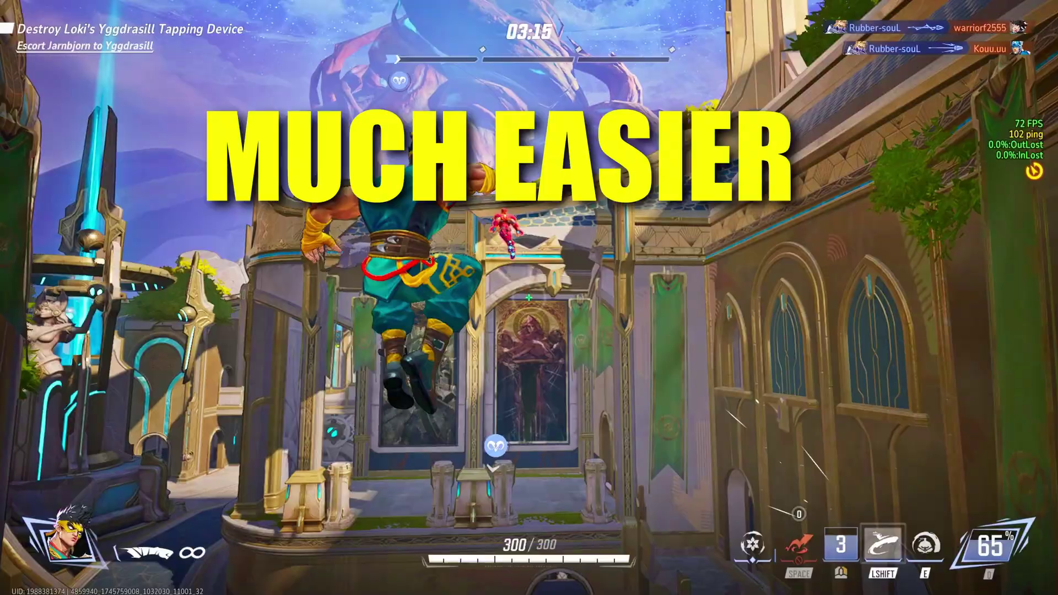
right_click(528, 297)
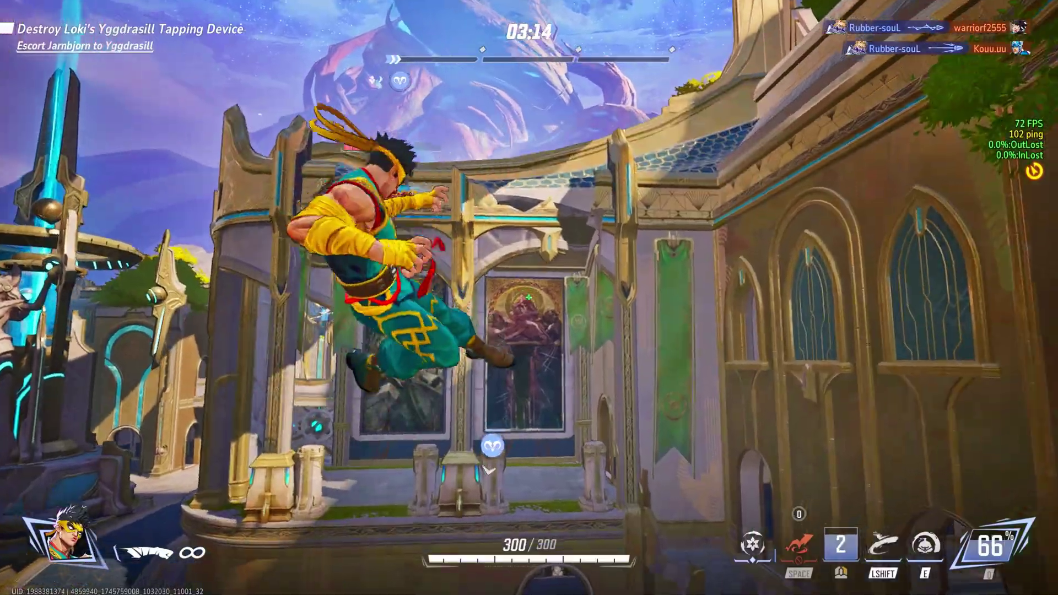
right_click(529, 298)
key("shift")
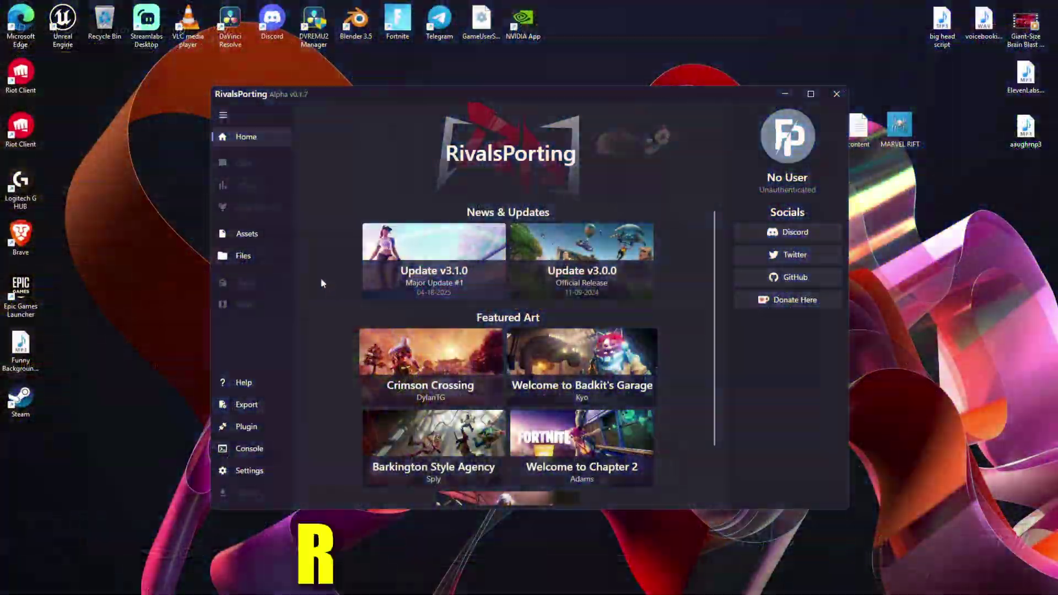
Switch to RivalsPorting and open its character assets.
left_click(247, 234)
left_click(413, 168)
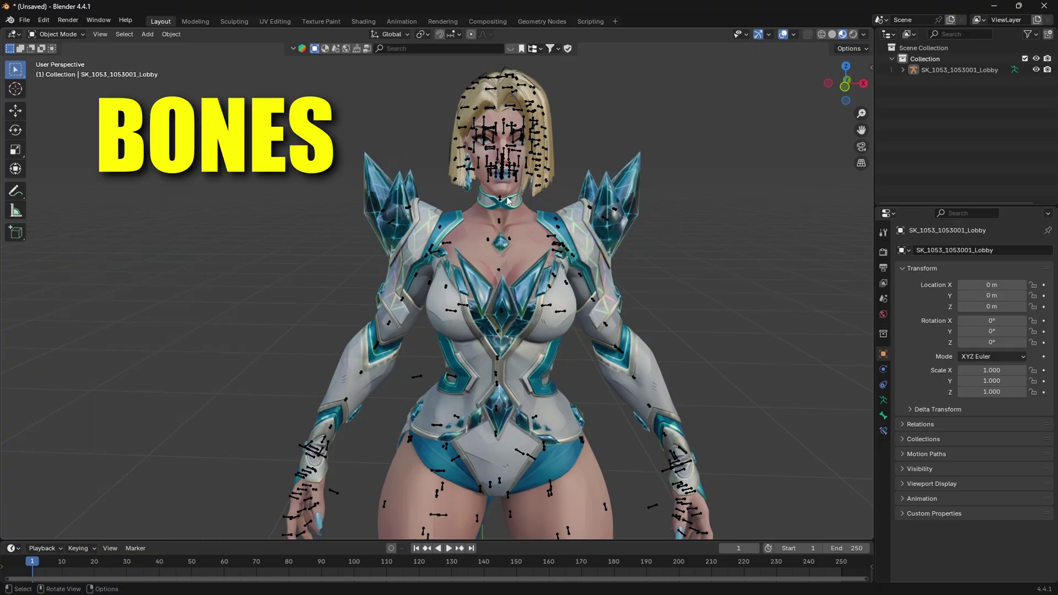
Switch to Blender, select the Emma Frost armature with the default rig, and put it in Pose Mode.
left_click(516, 155)
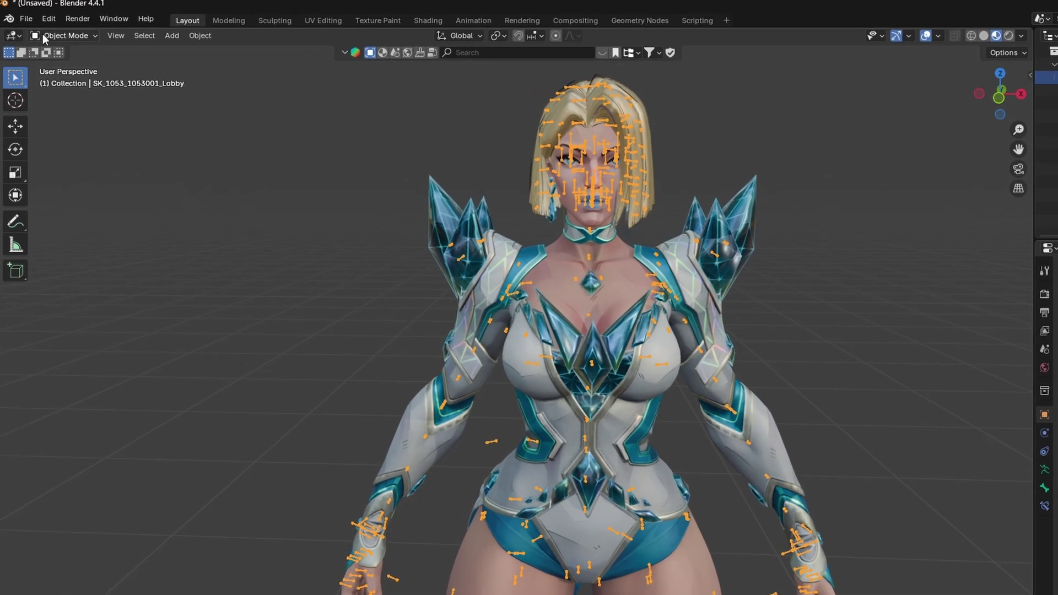
left_click(50, 34)
left_click(87, 102)
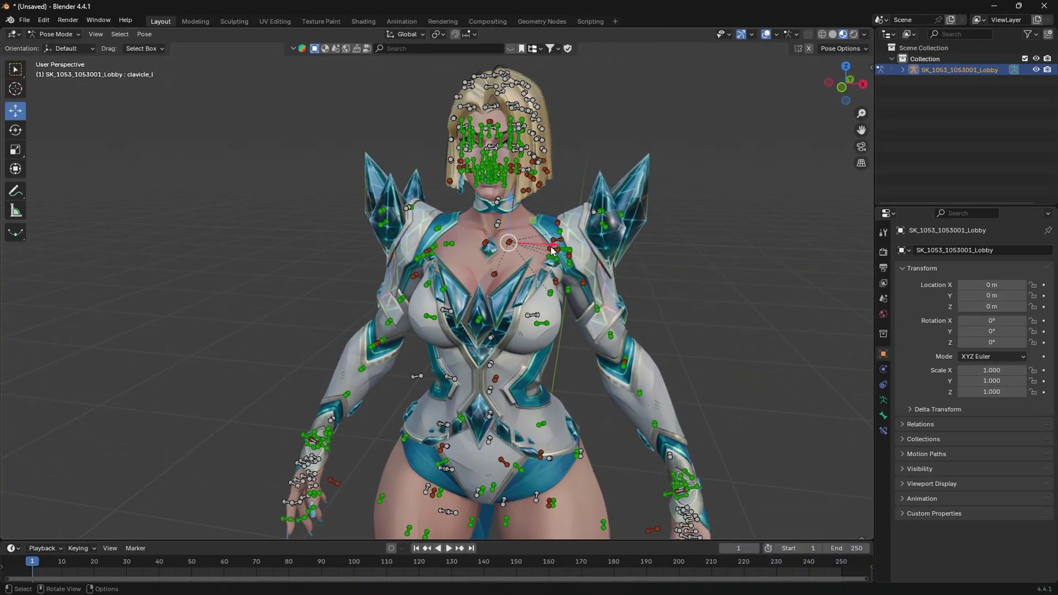
Nudge the left clavicle bone along the X axis and look closely at the bones around the head and neck.
mouse_move(551, 246)
left_mouse_down()
mouse_move(667, 247)
mouse_move(552, 246)
left_mouse_up()
scroll(461, 145, "up", 3)
middle_click_drag(461, 144, 454, 309)
scroll(488, 197, "up", 1)
middle_click_drag(488, 197, 519, 206)
left_click(506, 220)
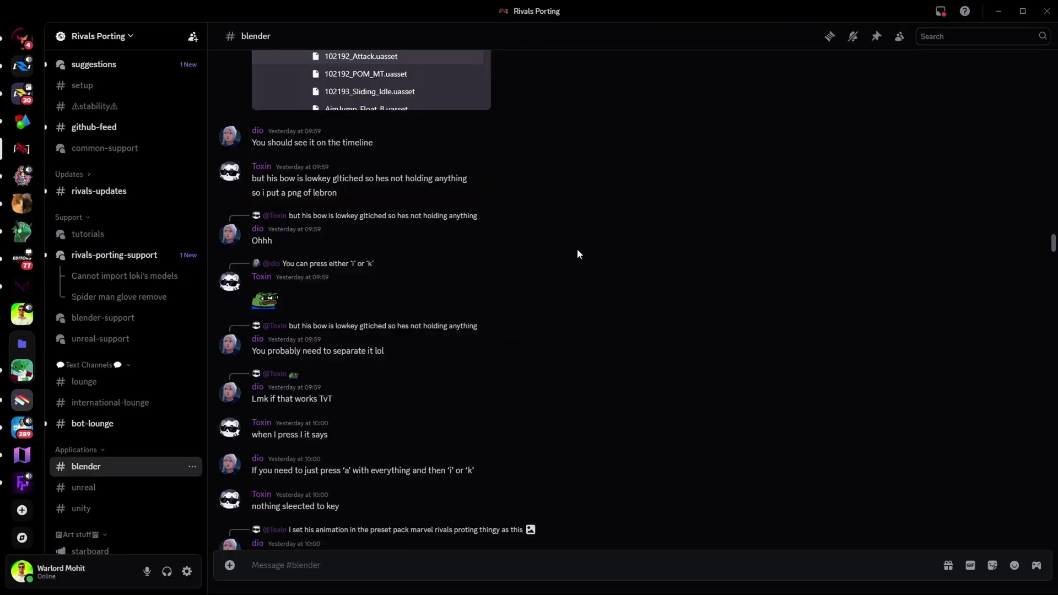
Switch to Discord, read through the Rivals Porting blender channel and view the posted screenshot of the Hawkeye rig.
scroll(577, 253, "down", 5)
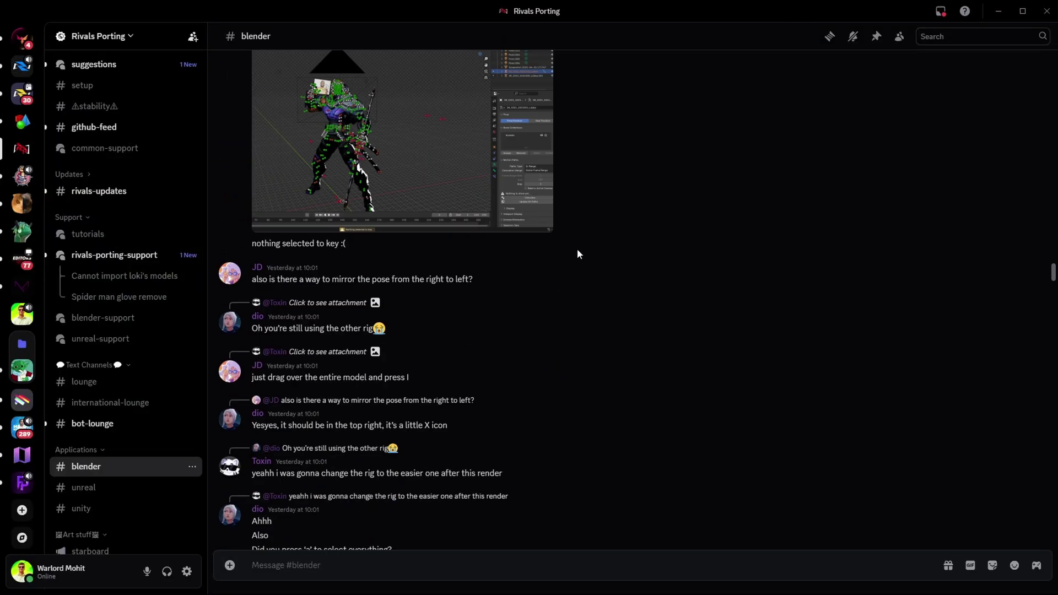
left_click(390, 144)
left_click(329, 189)
left_click_drag(211, 178, 377, 239)
left_click_drag(518, 228, 501, 224)
left_click(500, 223)
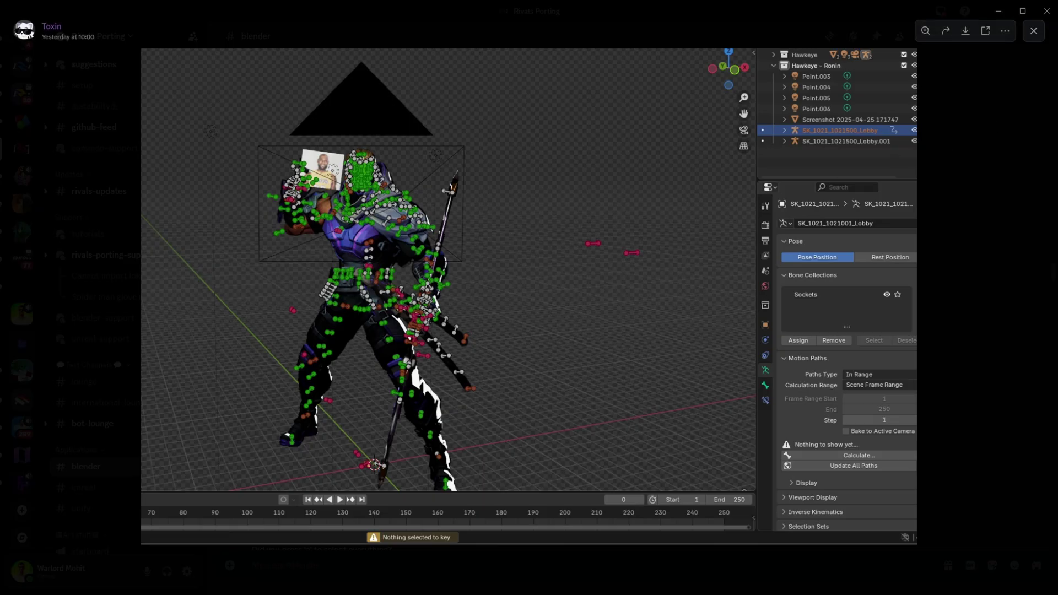
left_click(1033, 31)
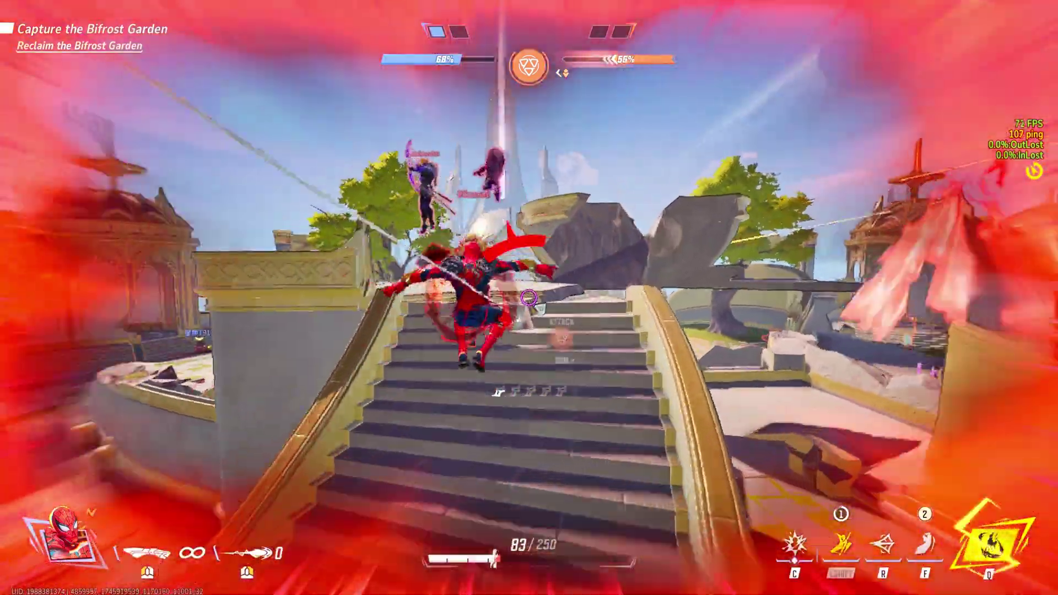
key("q")
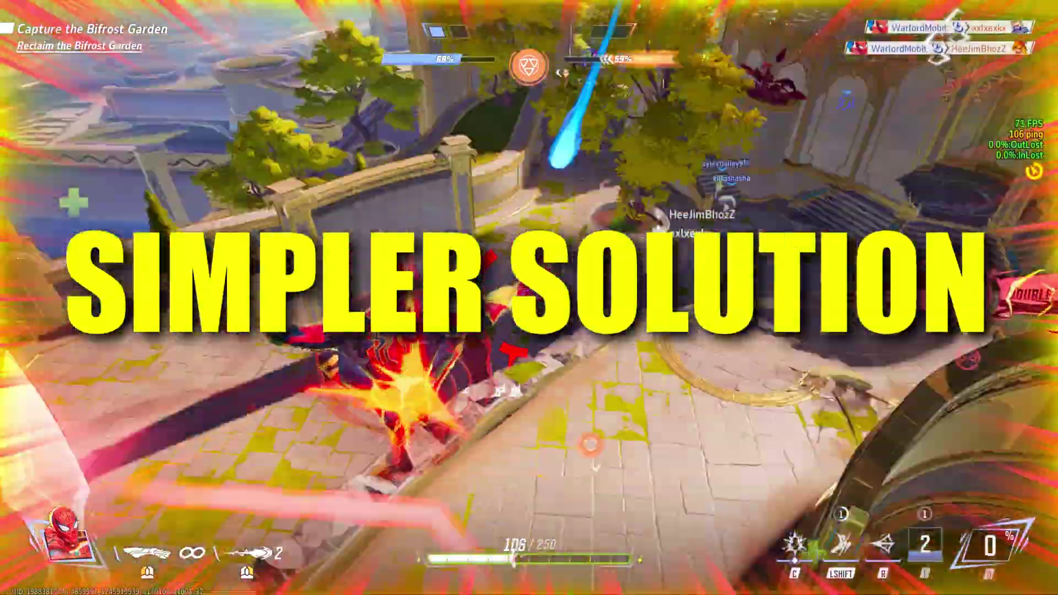
key("shift")
key("x")
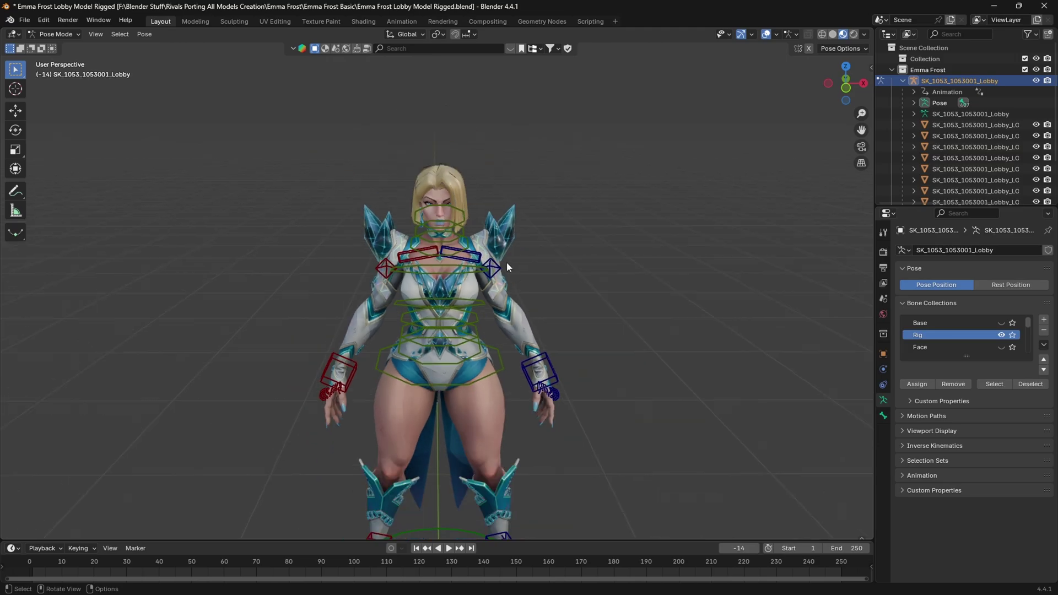
Move the left hand IK control of the rigged Emma Frost model outward along X and upward.
left_click(9, 118)
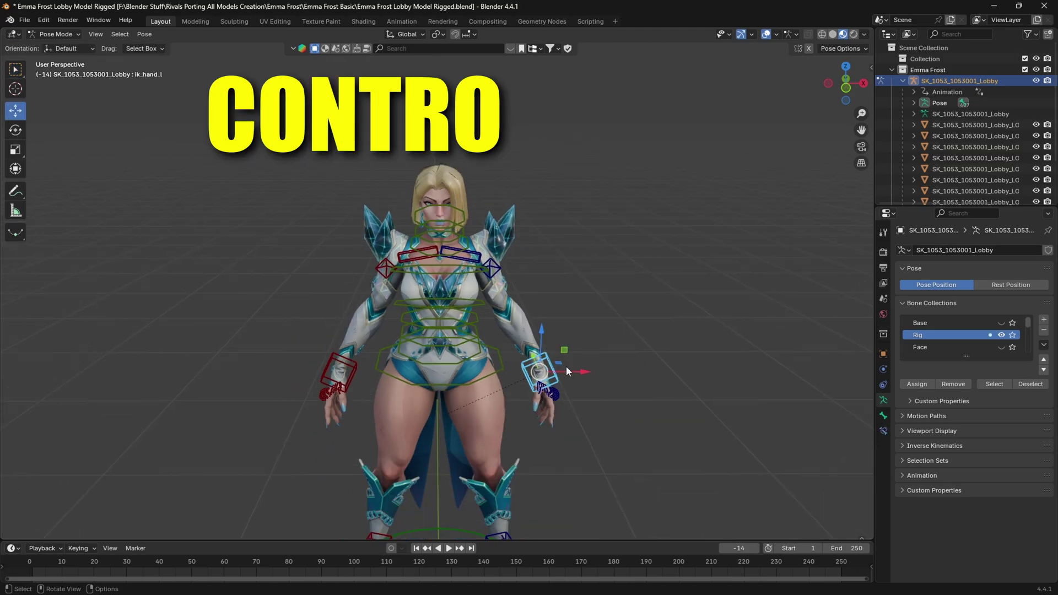
left_click_drag(568, 369, 606, 375)
middle_click_drag(556, 337, 594, 322)
left_click_drag(573, 327, 573, 265)
middle_click_drag(574, 232, 578, 289)
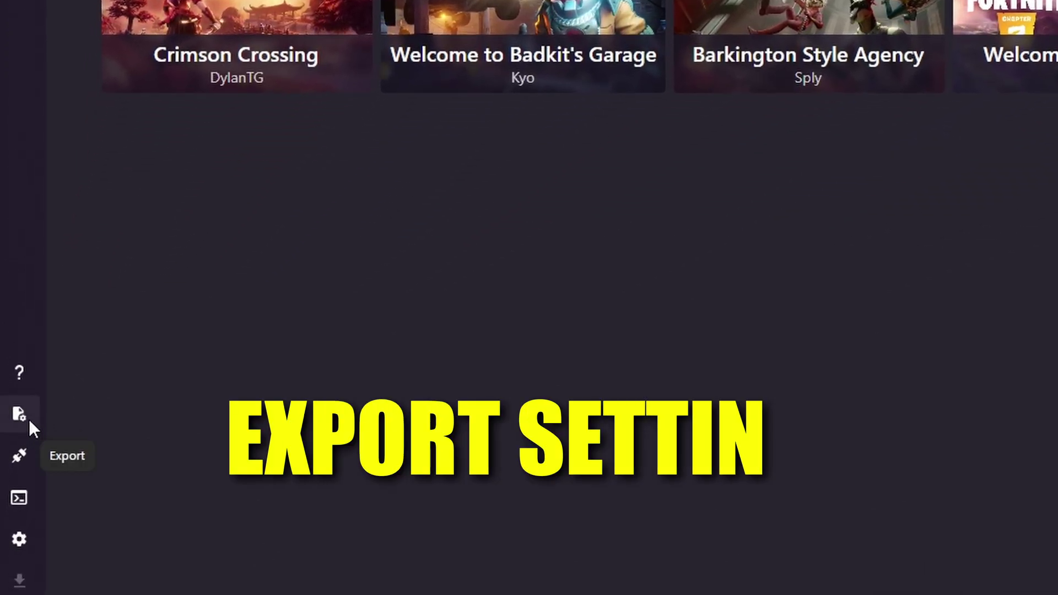
Switch to RivalsPorting and set the armature rig type to Tasty Rig (IK) in the Blender export settings.
left_click(21, 413)
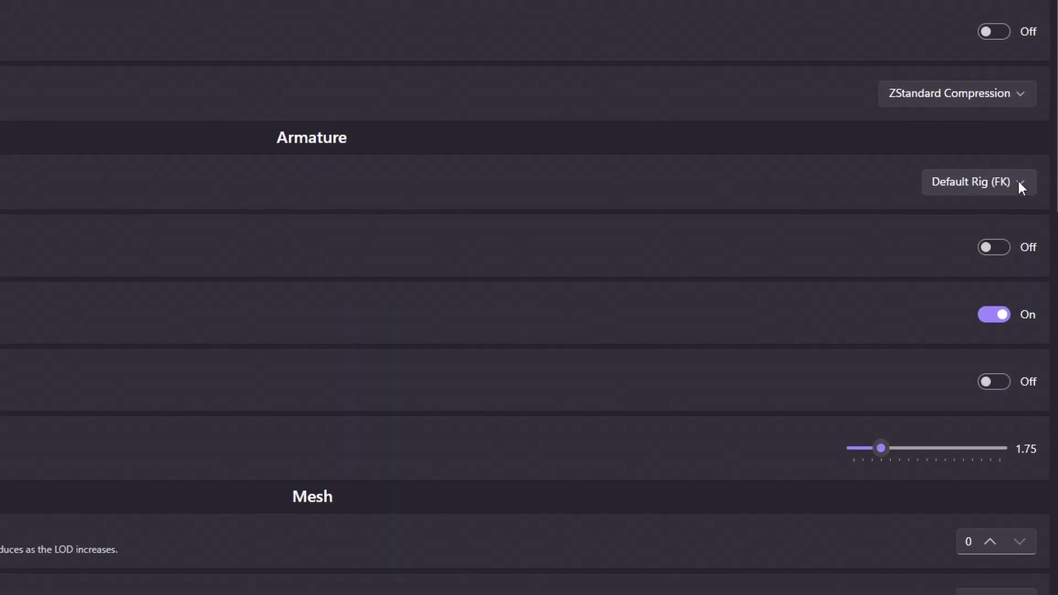
left_click(1018, 180)
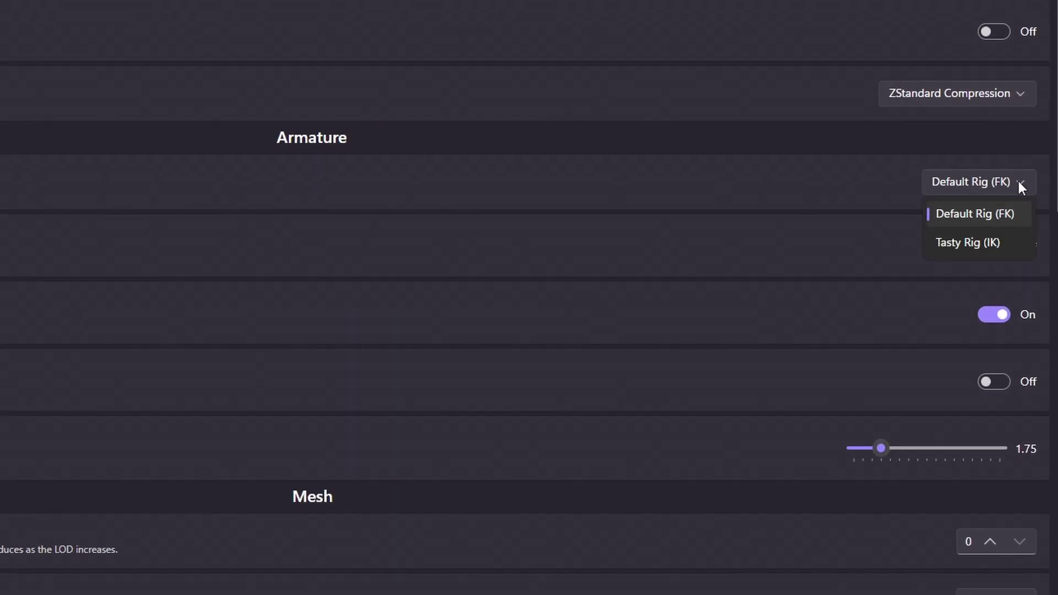
left_click(990, 242)
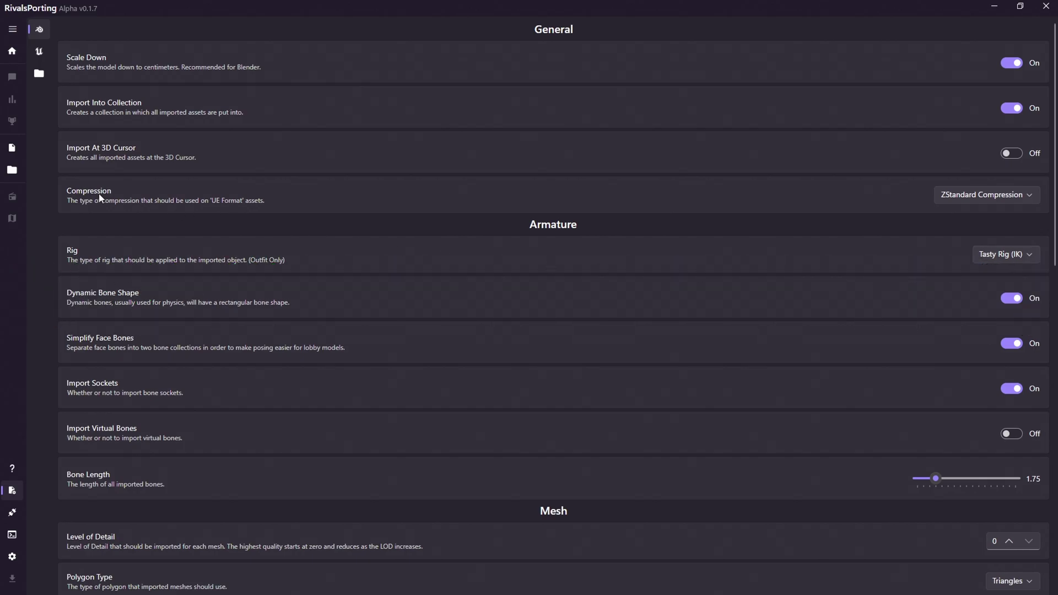
Browse the character assets, view Thor's skins, and select Emma Frost as the character to export.
left_click(11, 151)
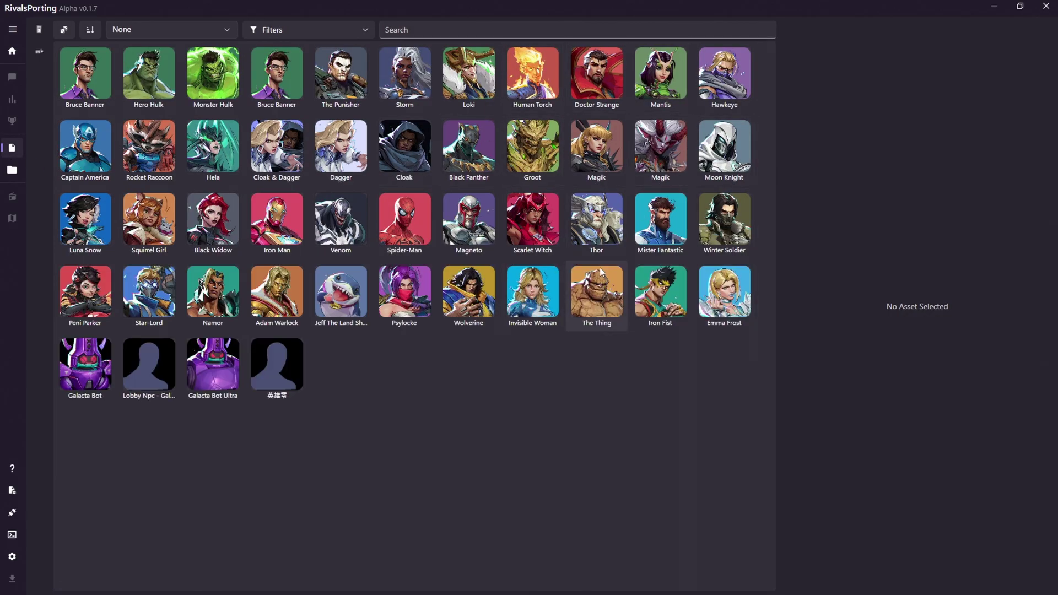
left_click(615, 220)
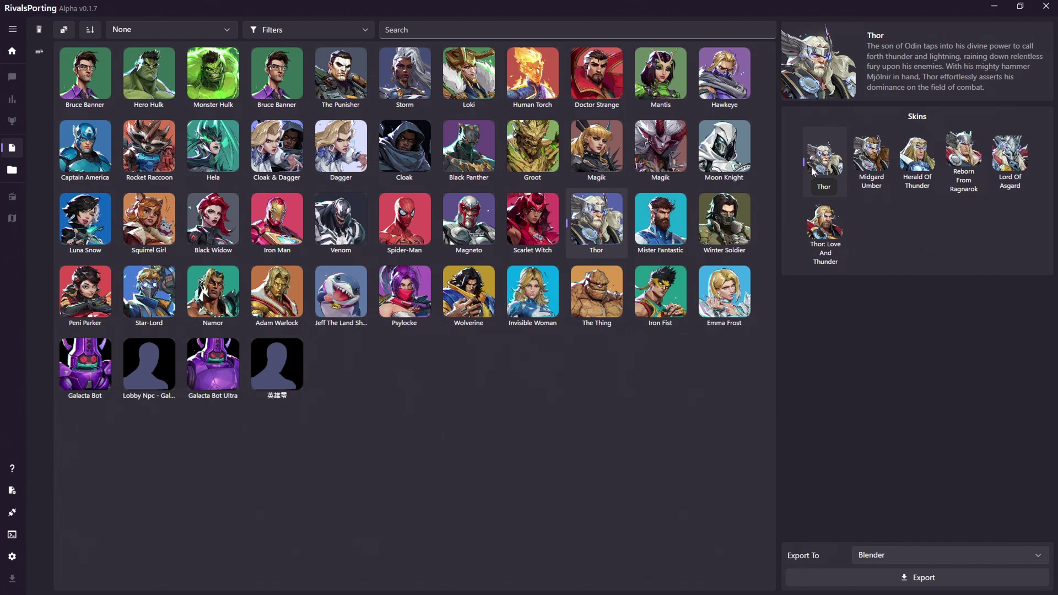
left_click(723, 304)
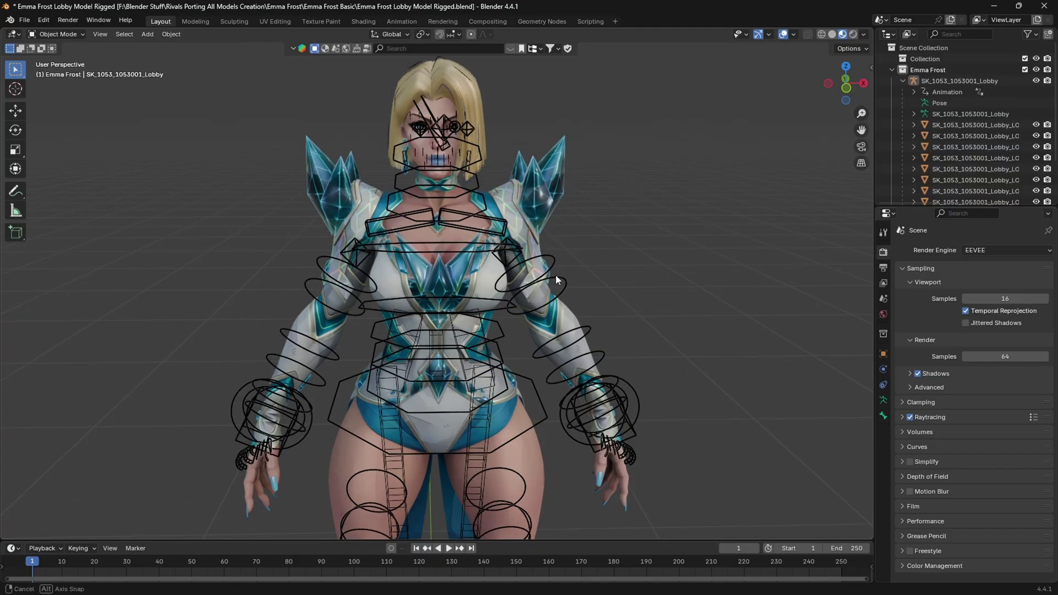
Switch to Blender, select Emma Frost's Tasty Rig armature and change it from Object Mode to Pose Mode.
middle_click_drag(555, 274, 464, 220)
scroll(610, 262, "down", 1)
left_click(473, 253)
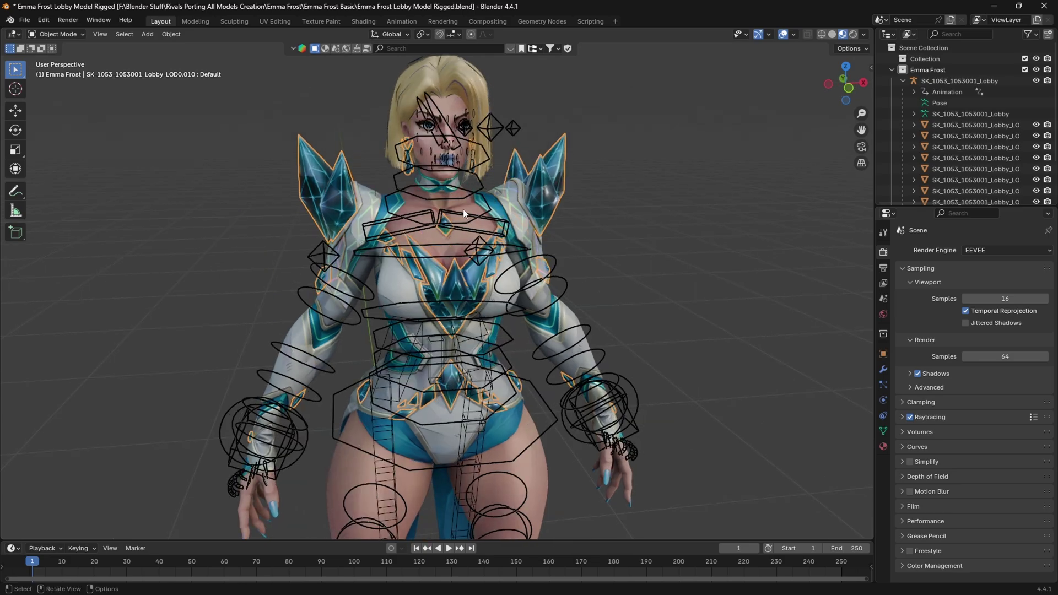
left_click(497, 133)
middle_click_drag(562, 148, 512, 166)
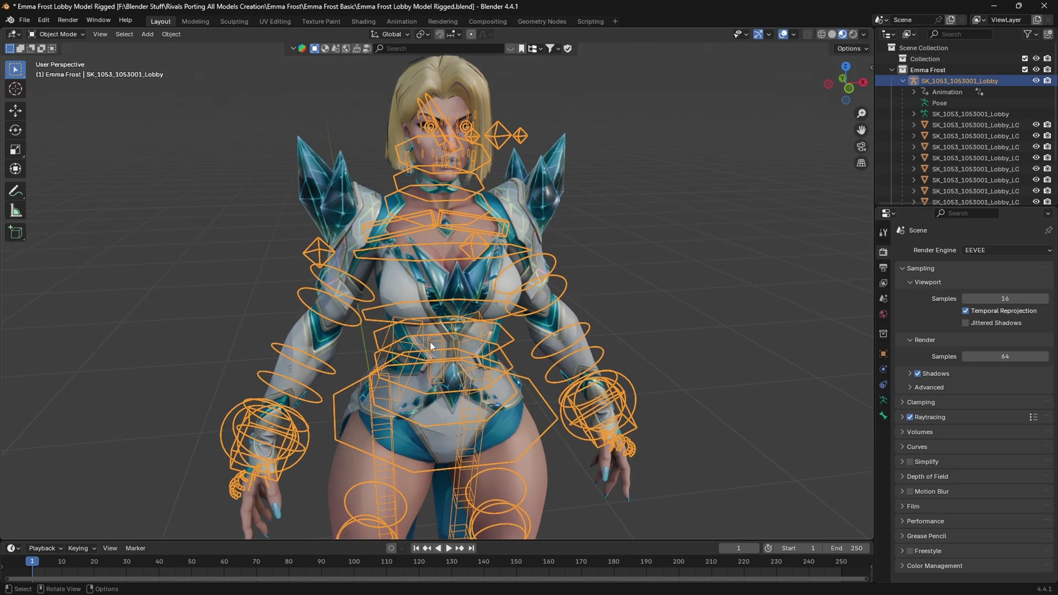
middle_click_drag(523, 378, 517, 378)
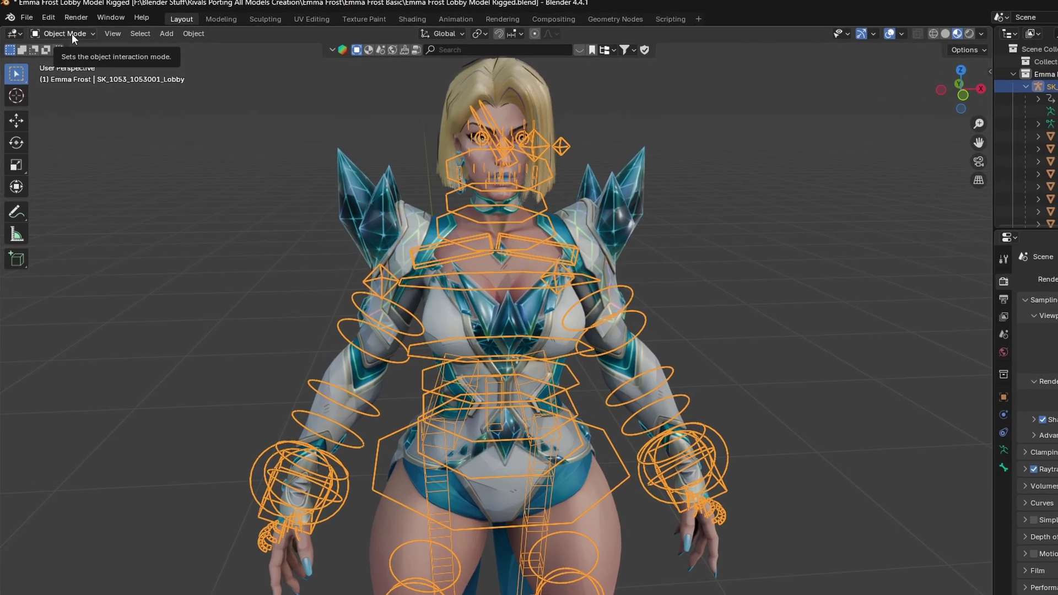
left_click(63, 34)
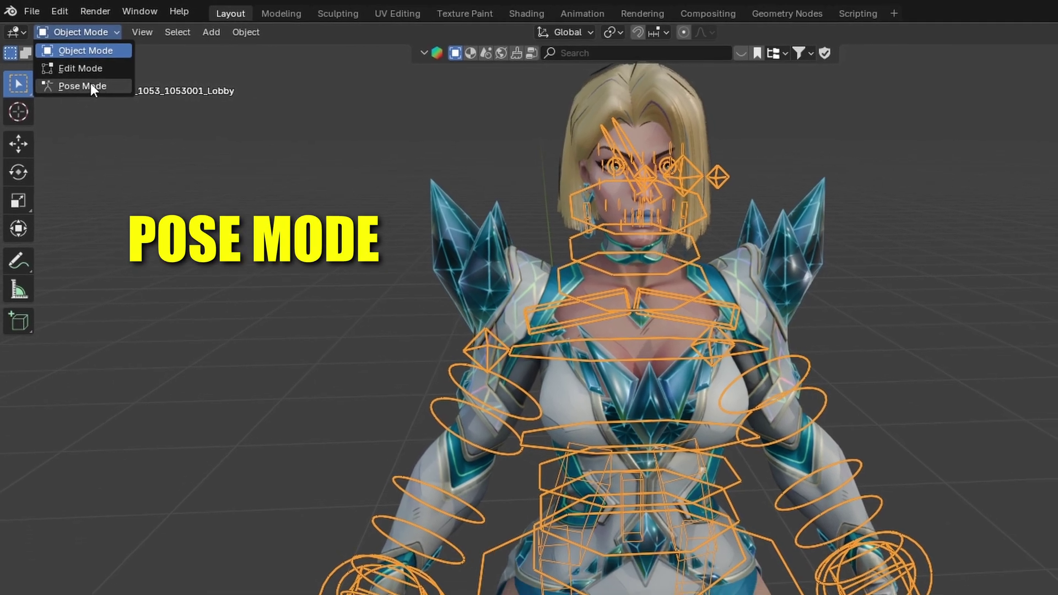
left_click(88, 86)
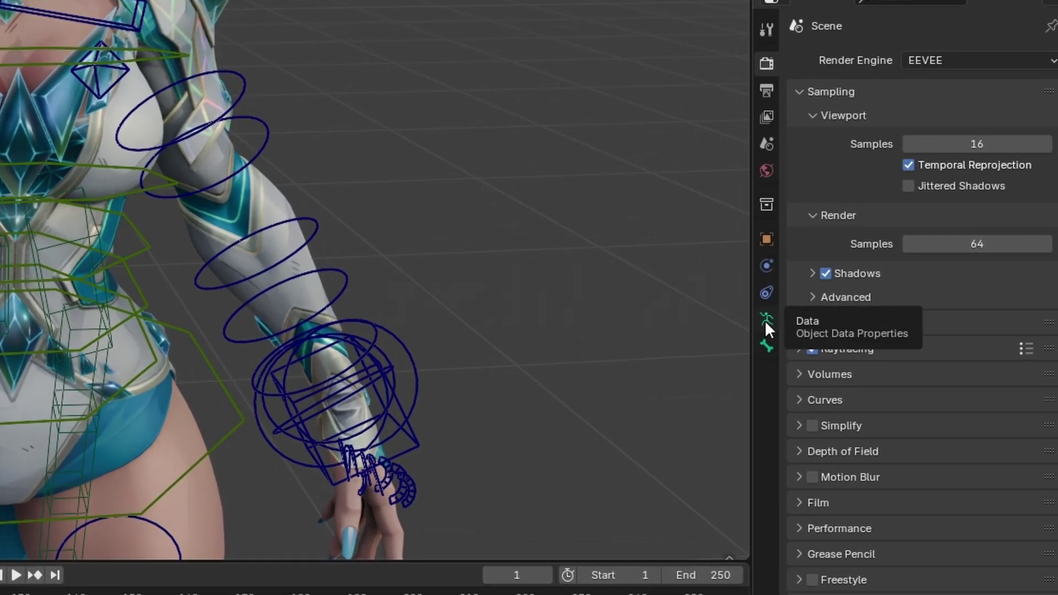
Show the armature's object data properties and enlarge the bone collections list until all collections fit.
left_click(765, 319)
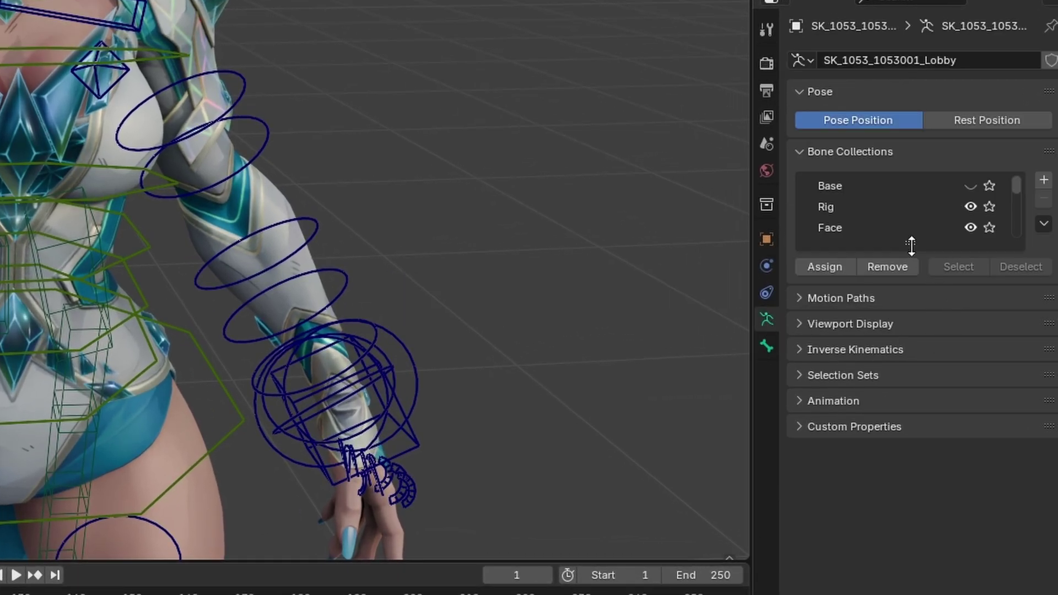
left_click_drag(911, 243, 915, 413)
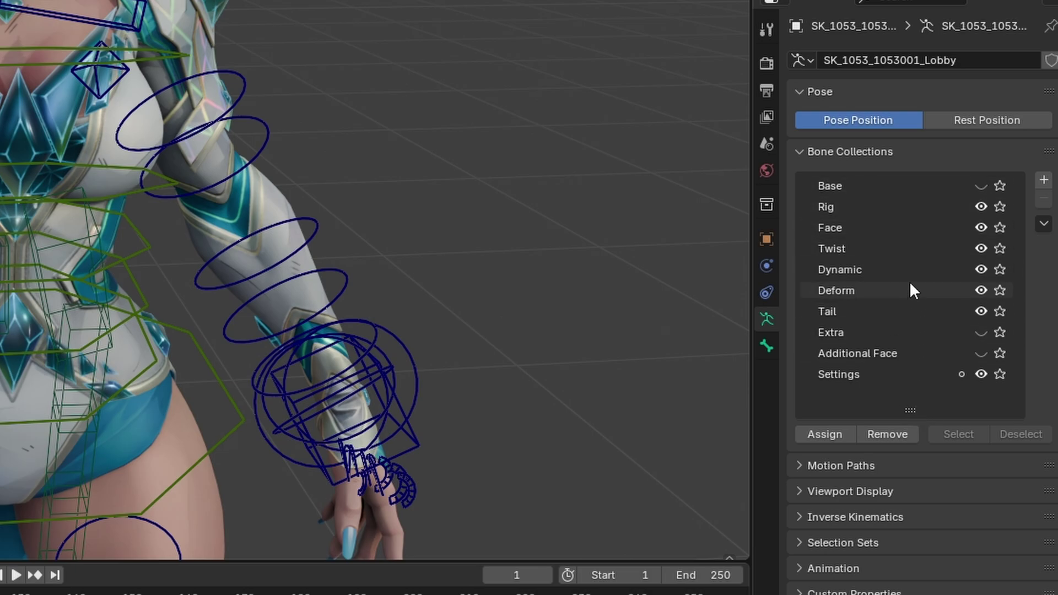
middle_click_drag(168, 197, 194, 206)
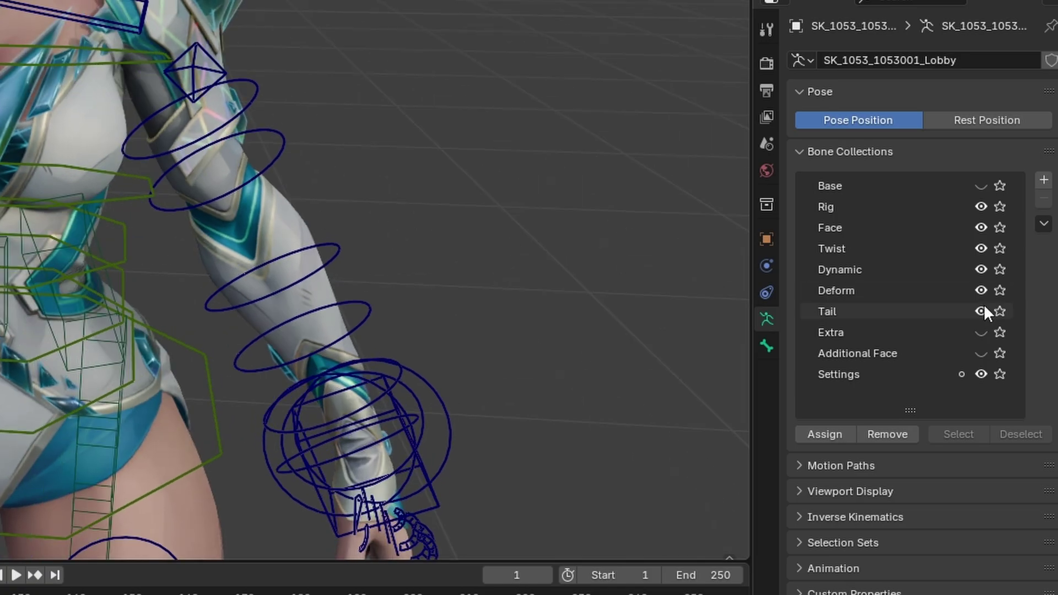
middle_click_drag(83, 234, 137, 363)
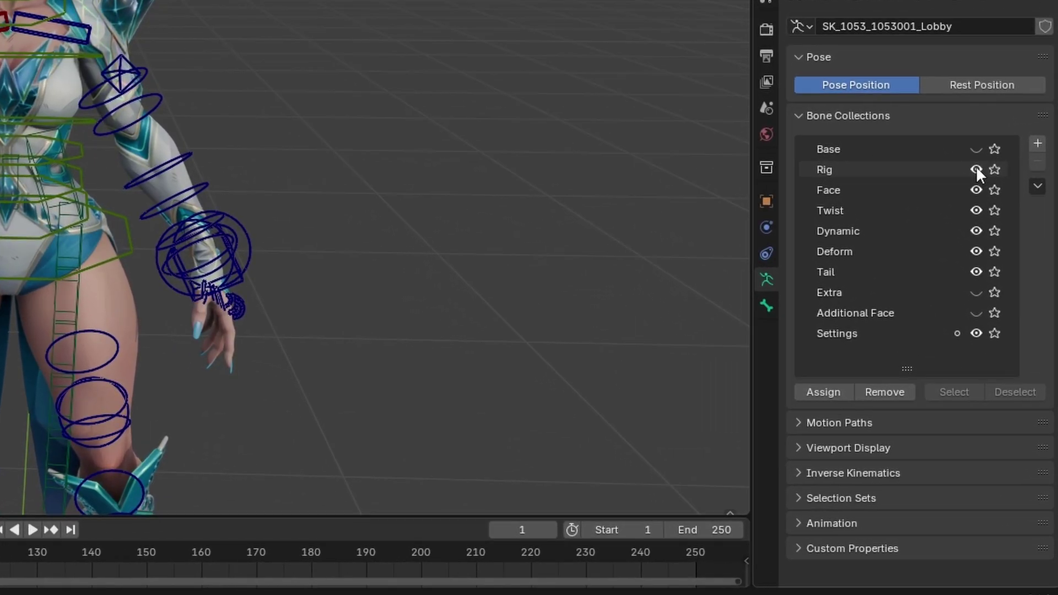
Hide the Face, Twist, Dynamic and other bone collections, leaving only the Rig collection shown.
left_click(1007, 334)
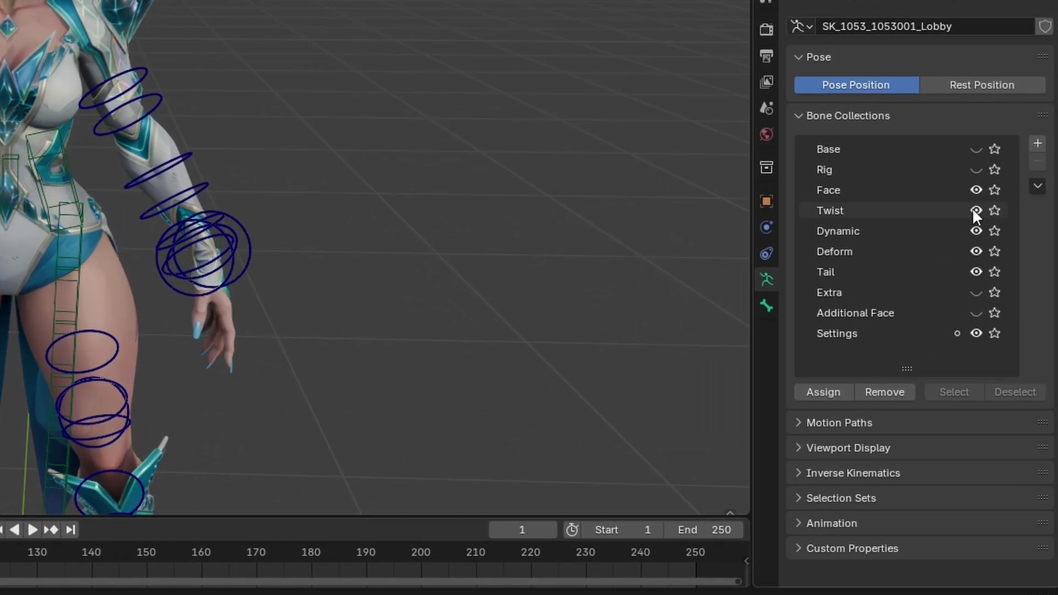
left_click(976, 171)
left_click(976, 190)
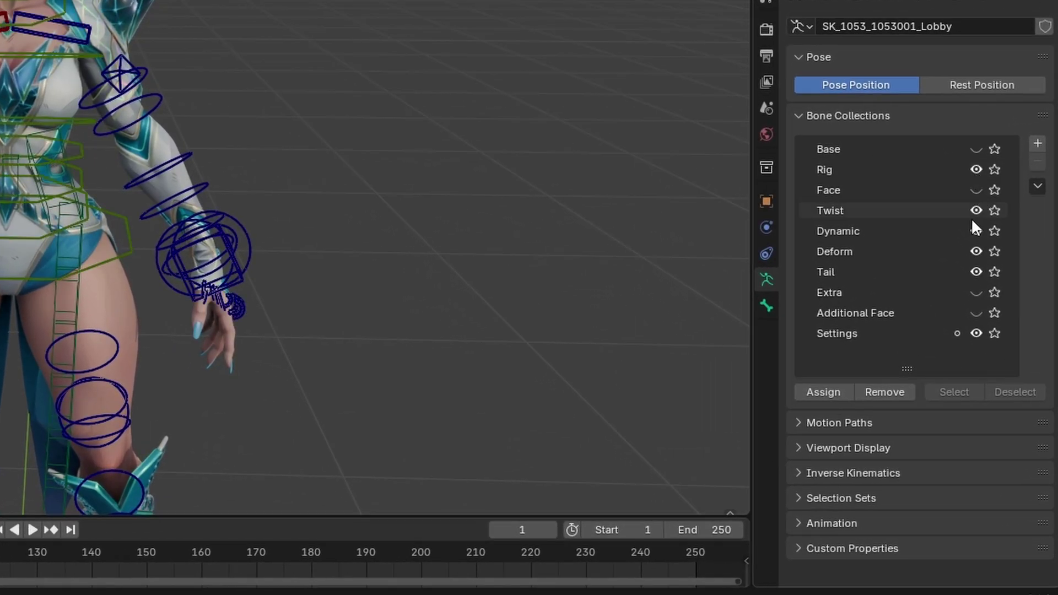
left_click(975, 210)
left_click(976, 231)
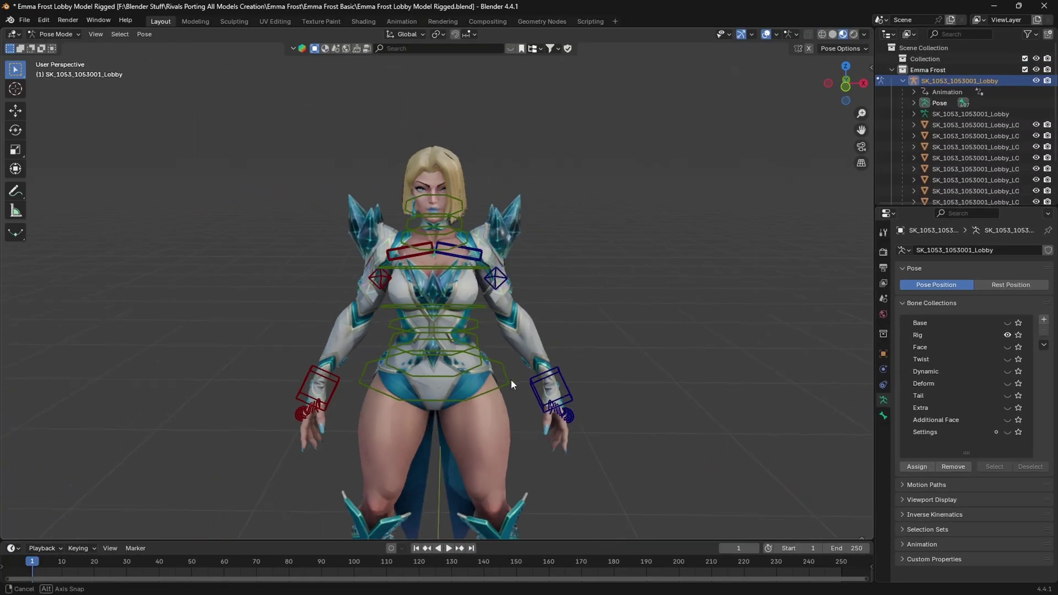
Select the left hand IK control and move it slightly outward and upward from the body.
middle_click_drag(510, 379, 504, 339)
scroll(523, 374, "down", 3)
scroll(545, 405, "up", 3)
middle_click_drag(561, 406, 600, 387)
scroll(571, 408, "down", 2)
scroll(558, 378, "up", 3)
left_click(593, 368)
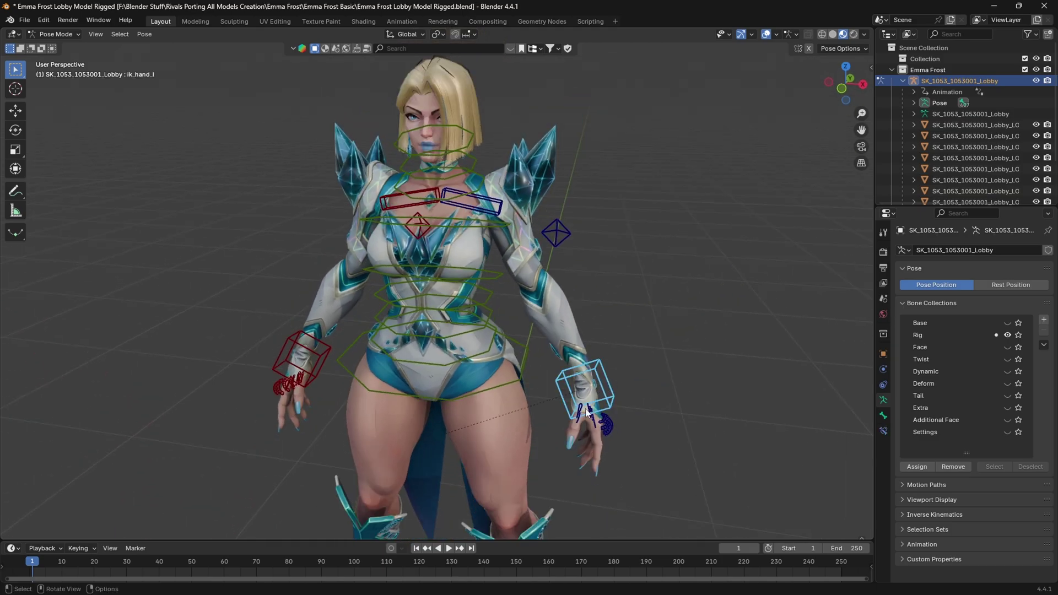
key("g")
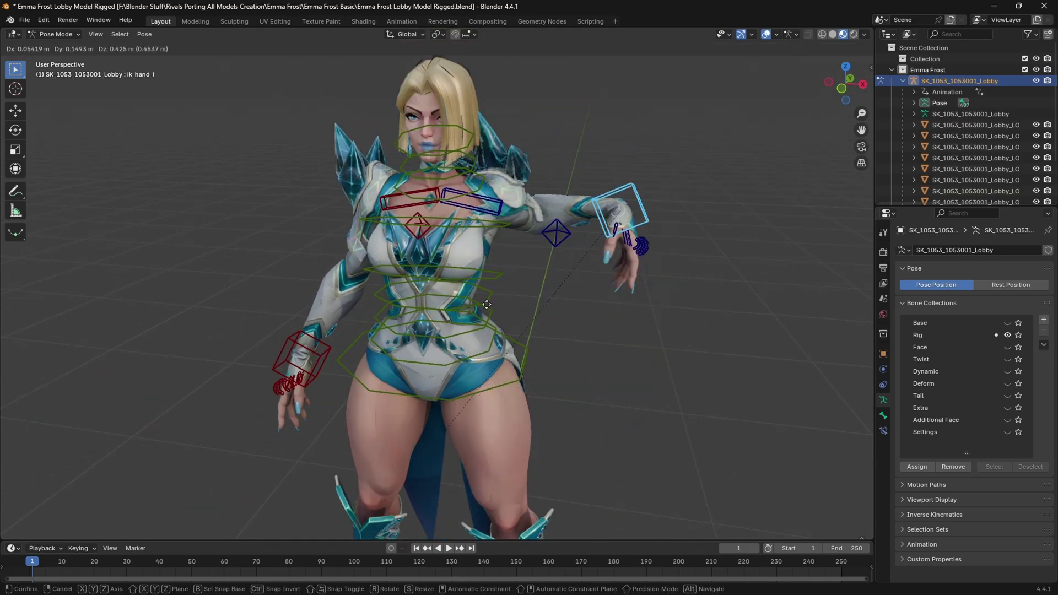
left_click(594, 350)
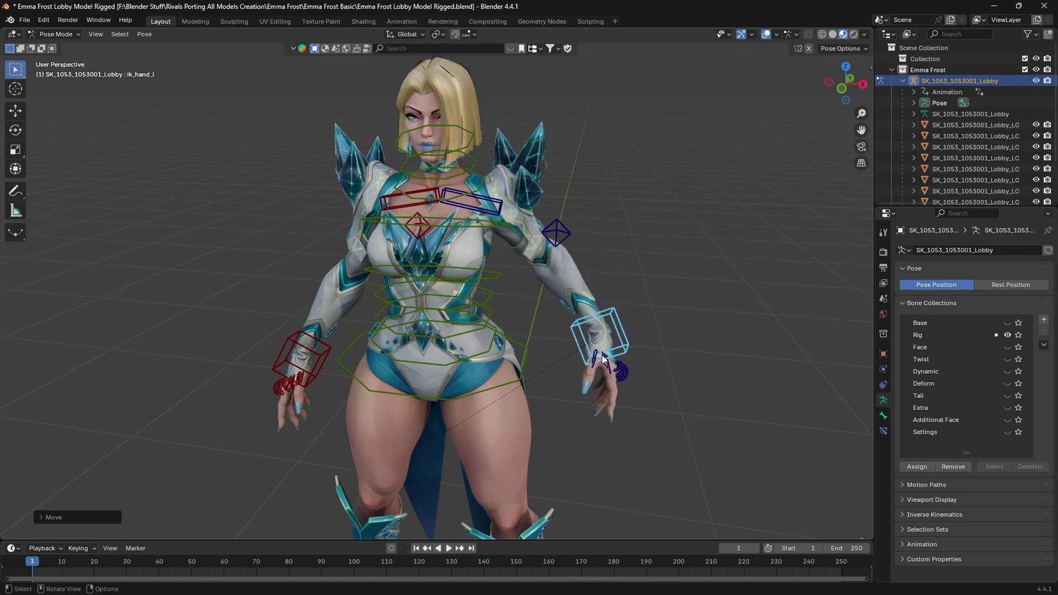
Undo the left hand IK control's last move and switch among the Move, Rotate and Scale gizmos.
key("ctrl+z")
left_click(20, 113)
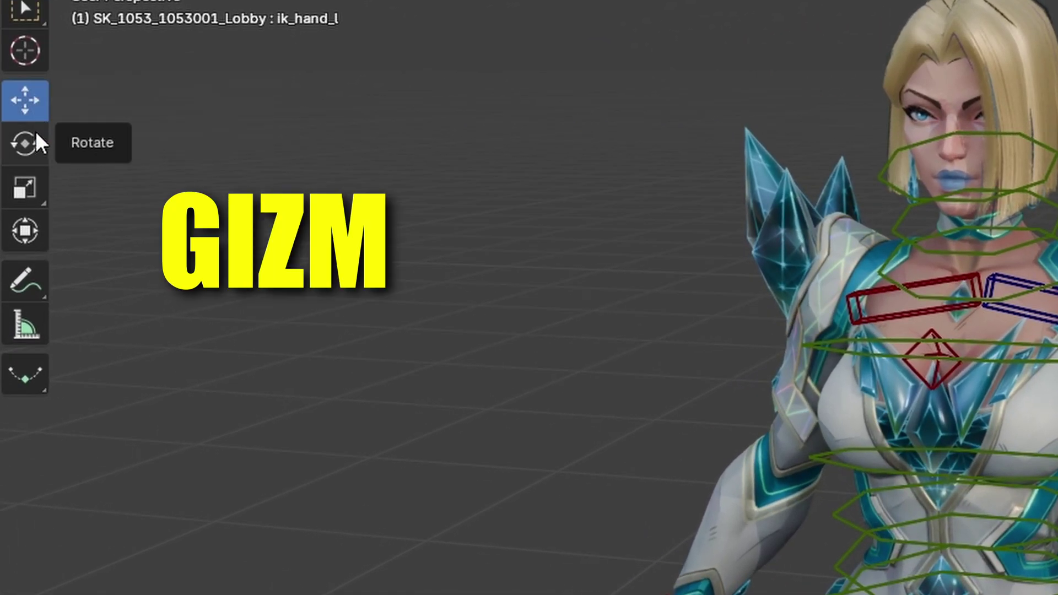
left_click(34, 142)
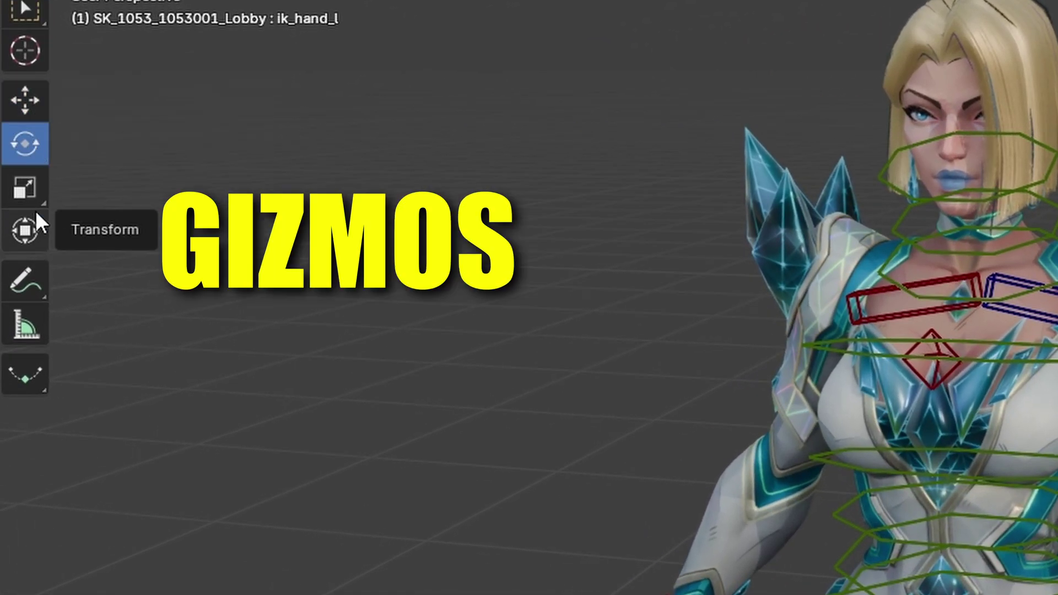
left_click(28, 194)
left_click(23, 98)
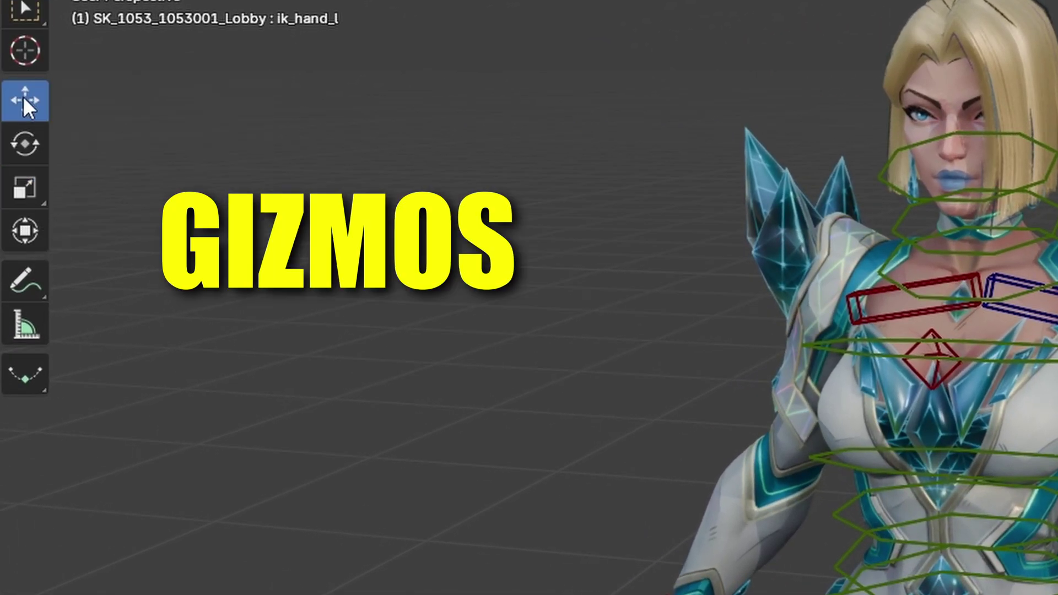
left_click(27, 142)
left_click(31, 91)
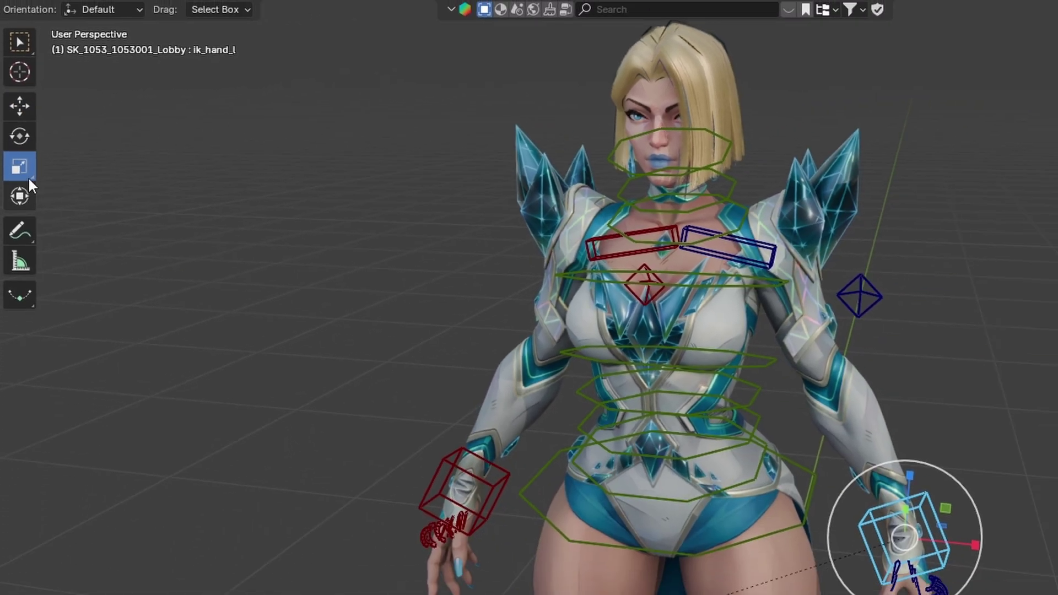
Try scaling the left hand IK control along the X axis with the Scale gizmo, and undo it.
left_click(25, 99)
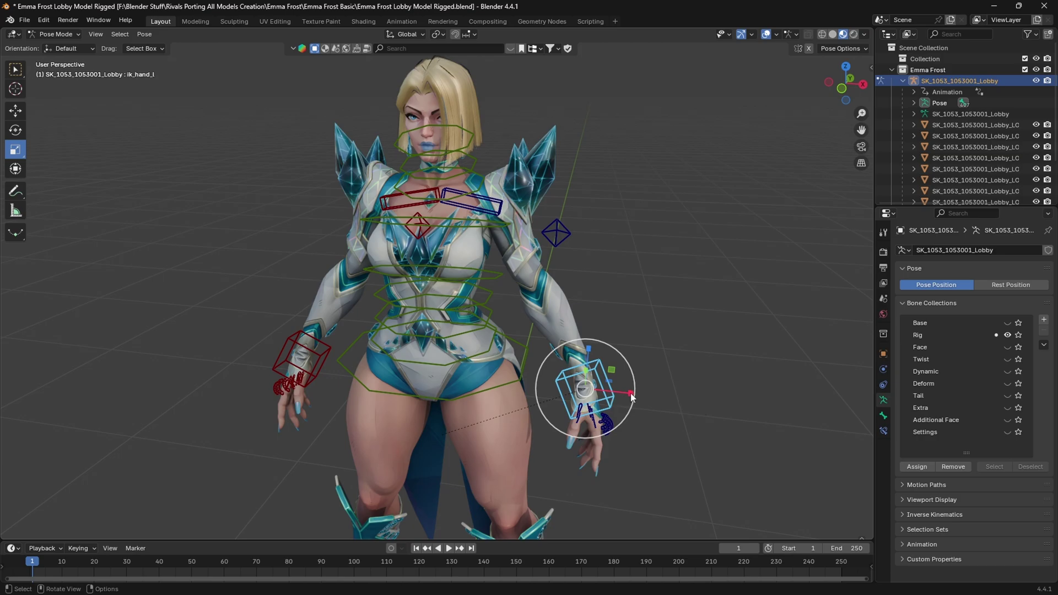
left_click_drag(631, 398, 782, 421)
key("ctrl+z")
With the Move gizmo, raise the left hand IK control and shift it outward from the body.
left_click(15, 112)
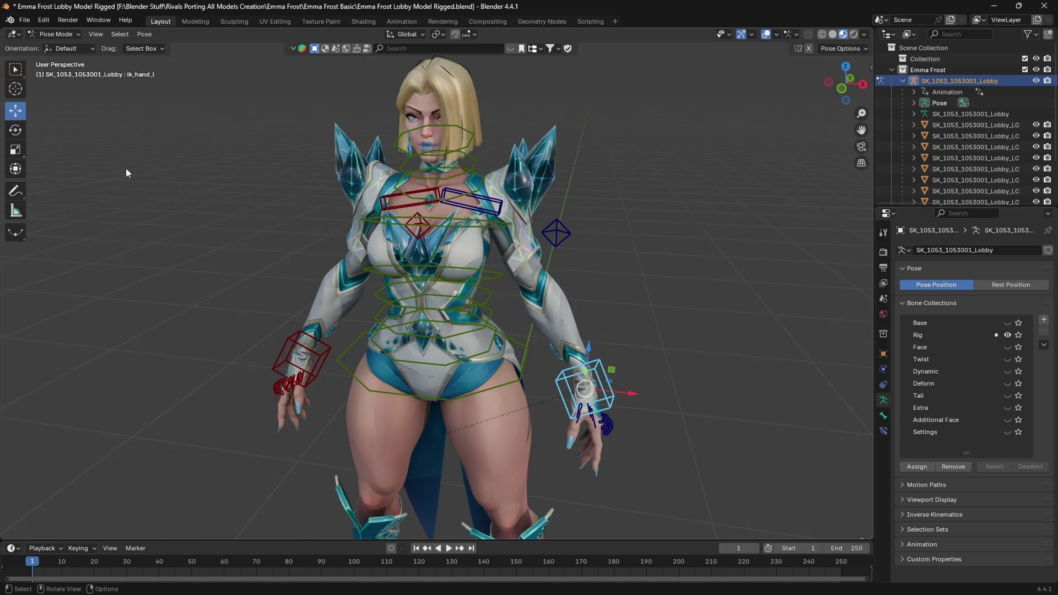
middle_click_drag(628, 369, 655, 358)
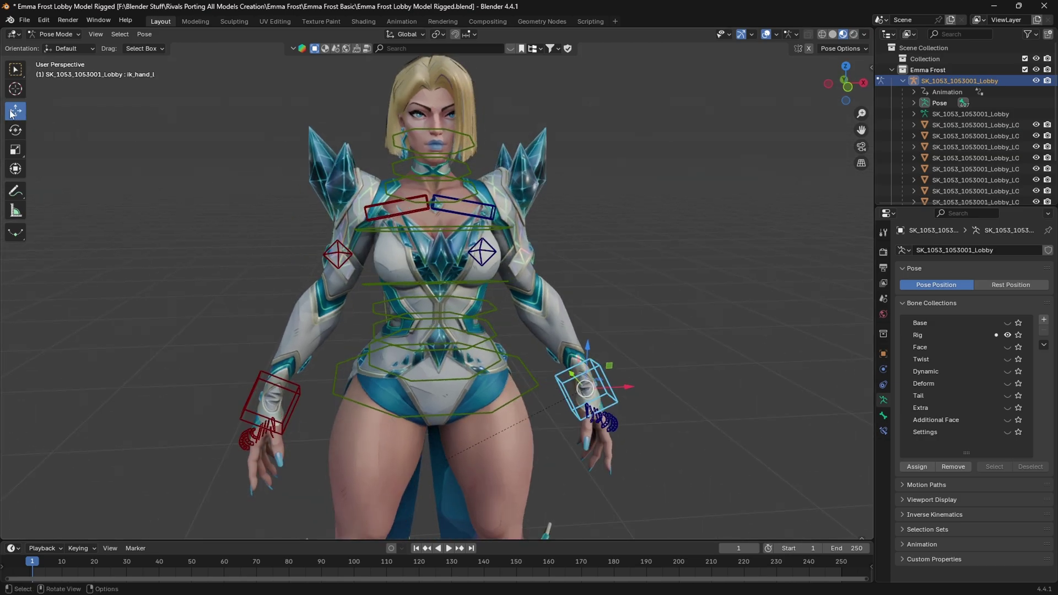
left_click_drag(586, 347, 585, 272)
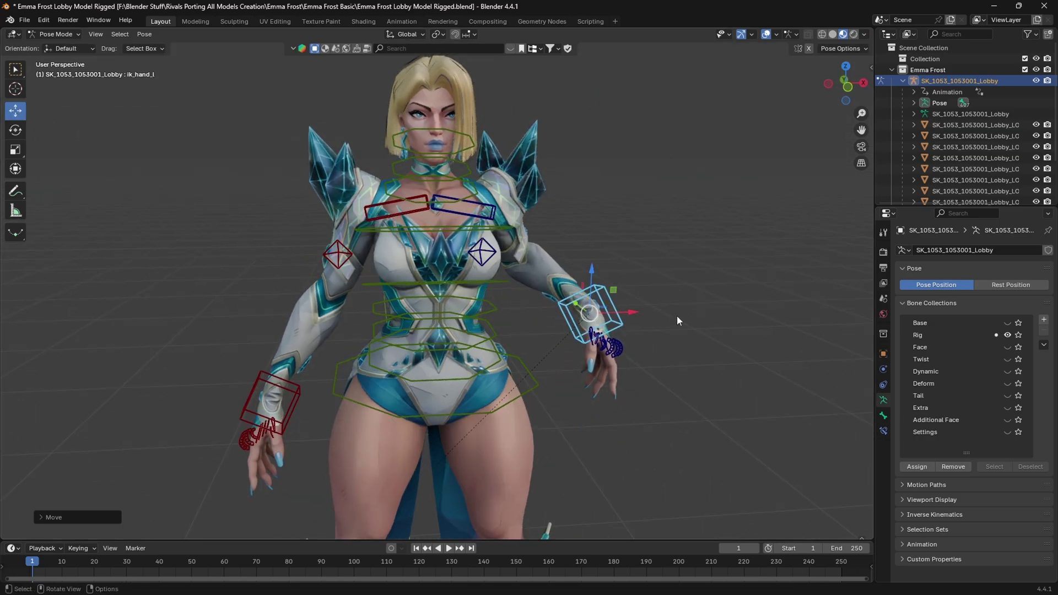
left_click_drag(636, 311, 693, 310)
mouse_move(693, 310)
middle_mouse_down()
mouse_move(661, 316)
mouse_move(687, 319)
middle_mouse_up()
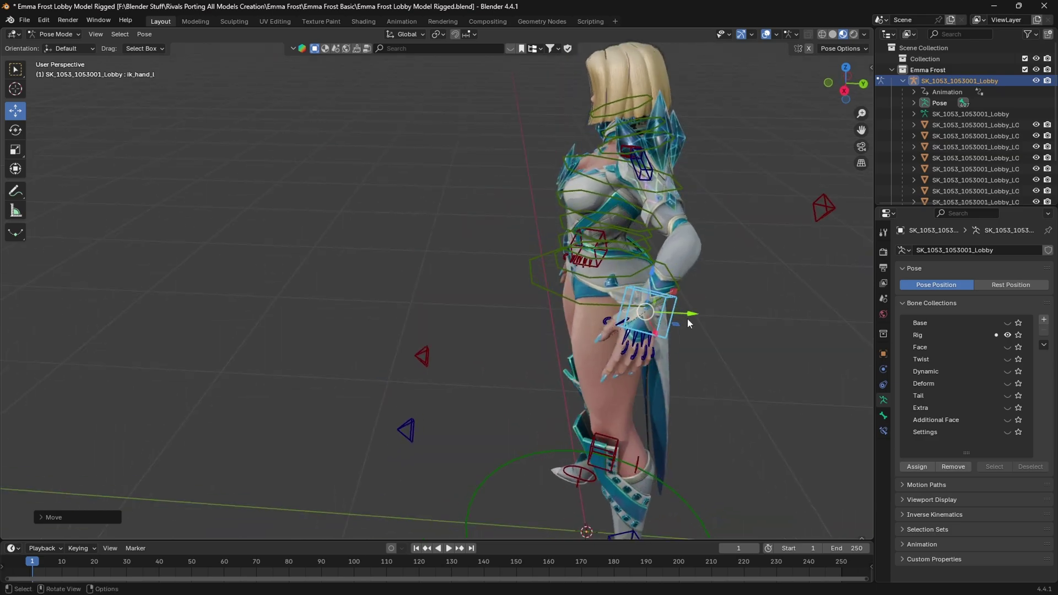
left_click_drag(606, 271, 617, 161)
Select the left elbow's pole control and move it along the global Z axis to adjust the elbow bend.
middle_click_drag(617, 161, 764, 173)
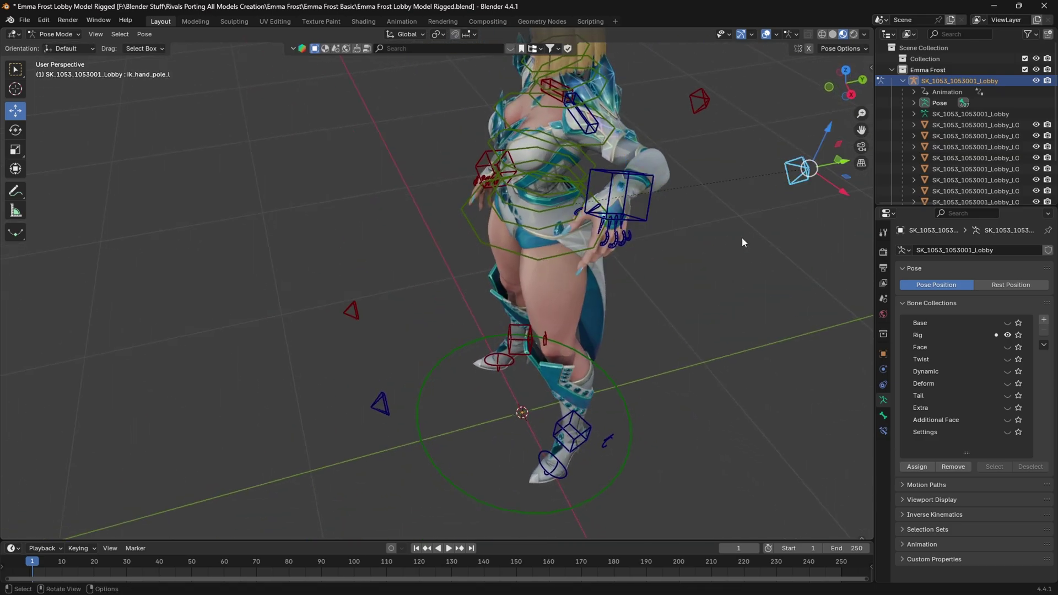
middle_click_drag(741, 242, 821, 140)
key("g")
key("z")
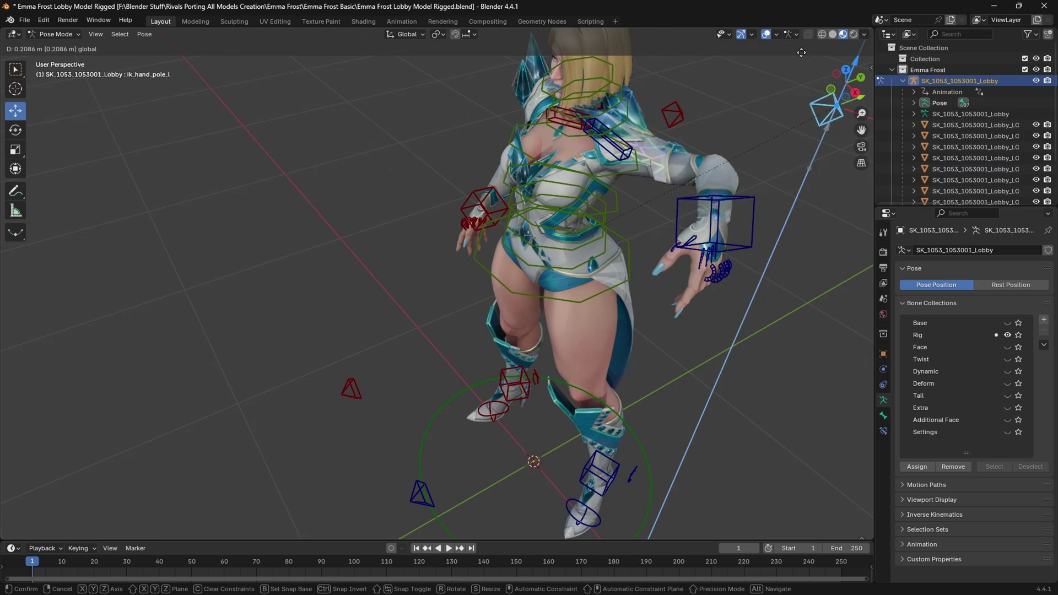
left_click_drag(801, 52, 778, 140)
middle_click_drag(735, 296, 650, 287)
middle_click_drag(633, 124, 678, 158)
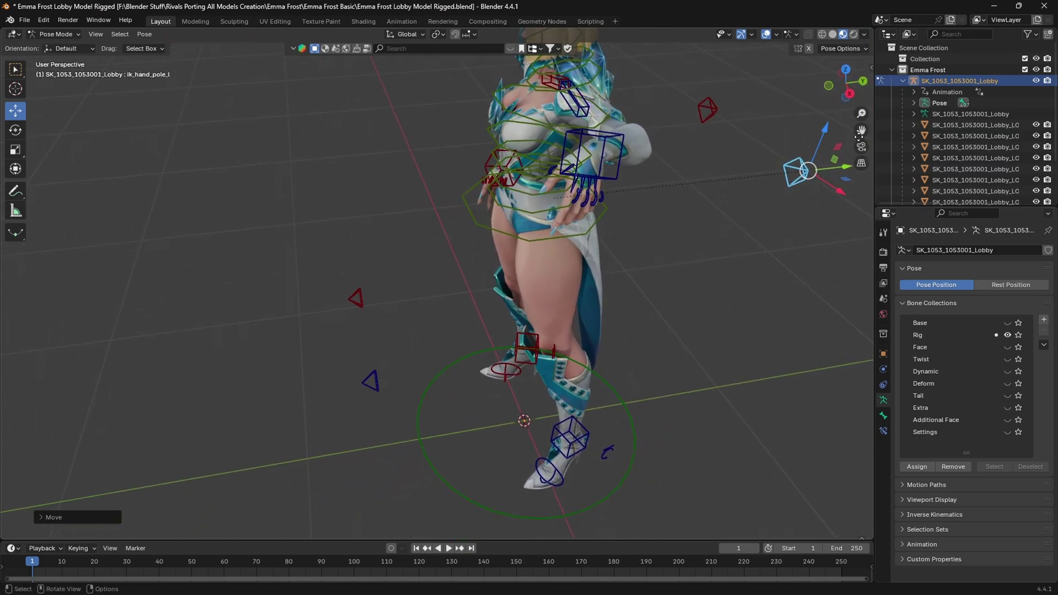
Select the left hand IK control again and rotate it so the fingers point outward in line with the raised arm.
middle_click_drag(596, 180, 581, 213, "shift")
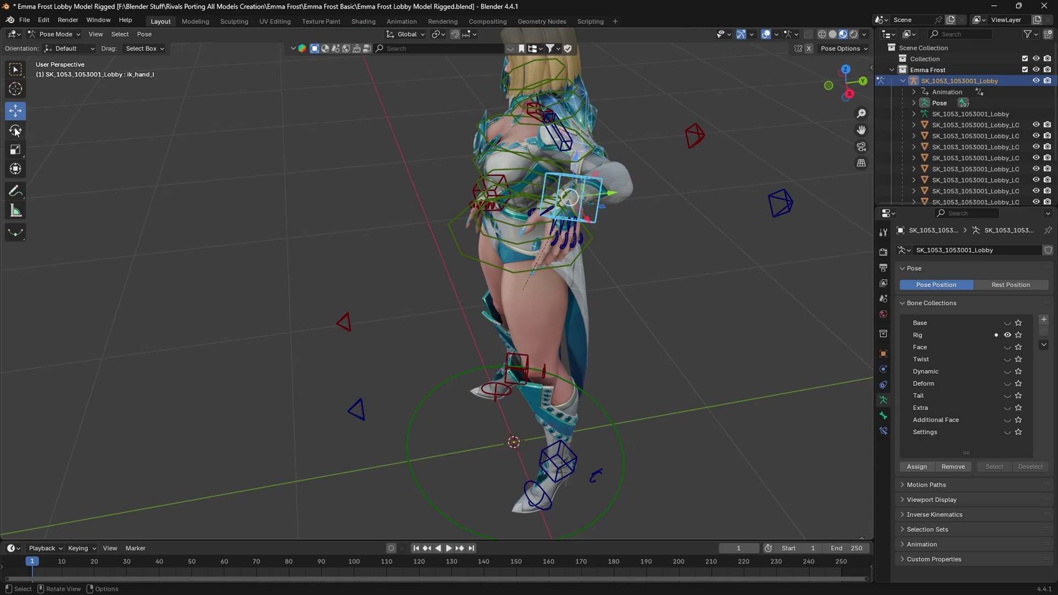
middle_click_drag(443, 277, 455, 274)
left_click_drag(542, 183, 526, 231)
middle_click_drag(643, 222, 668, 217)
left_click_drag(579, 215, 594, 212)
middle_click_drag(613, 210, 633, 172)
scroll(596, 231, "up", 5)
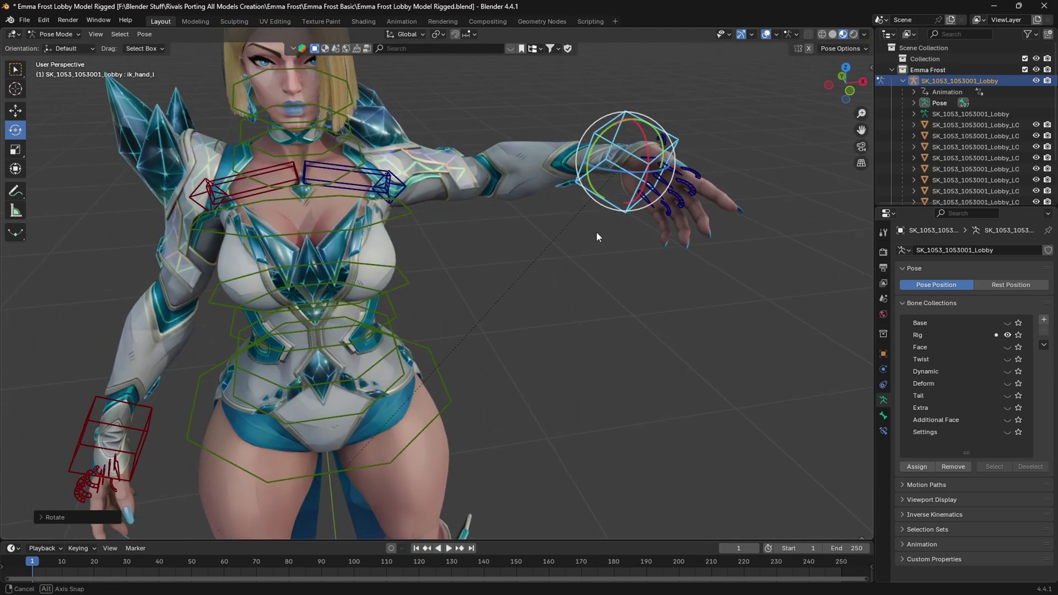
left_click_drag(645, 149, 685, 175)
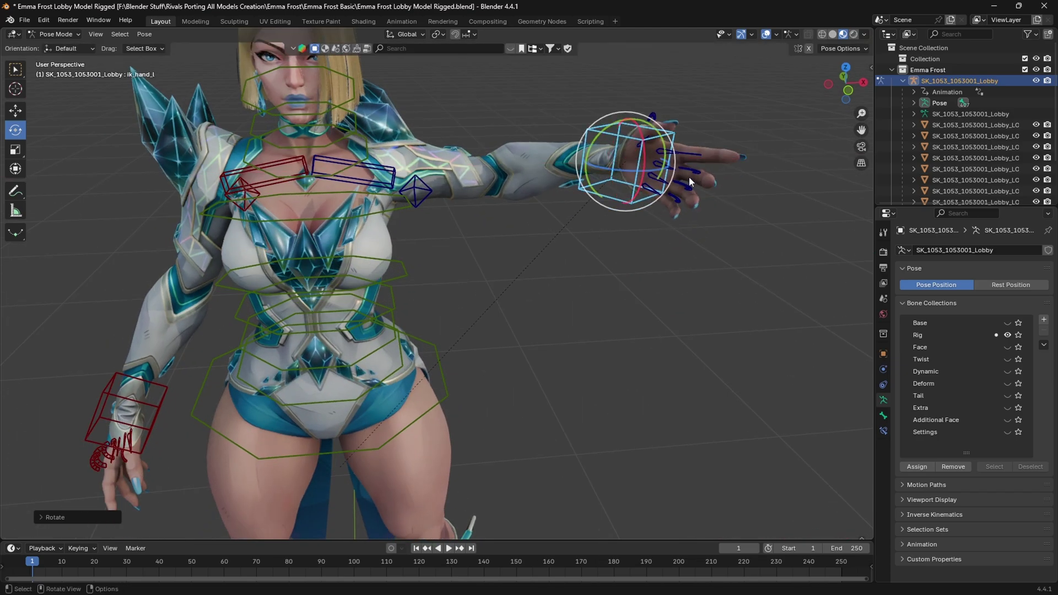
Select the left middle finger control, set the transform orientation to Local and rotate the control to curl the finger.
left_click(689, 176)
middle_click_drag(755, 188, 661, 196)
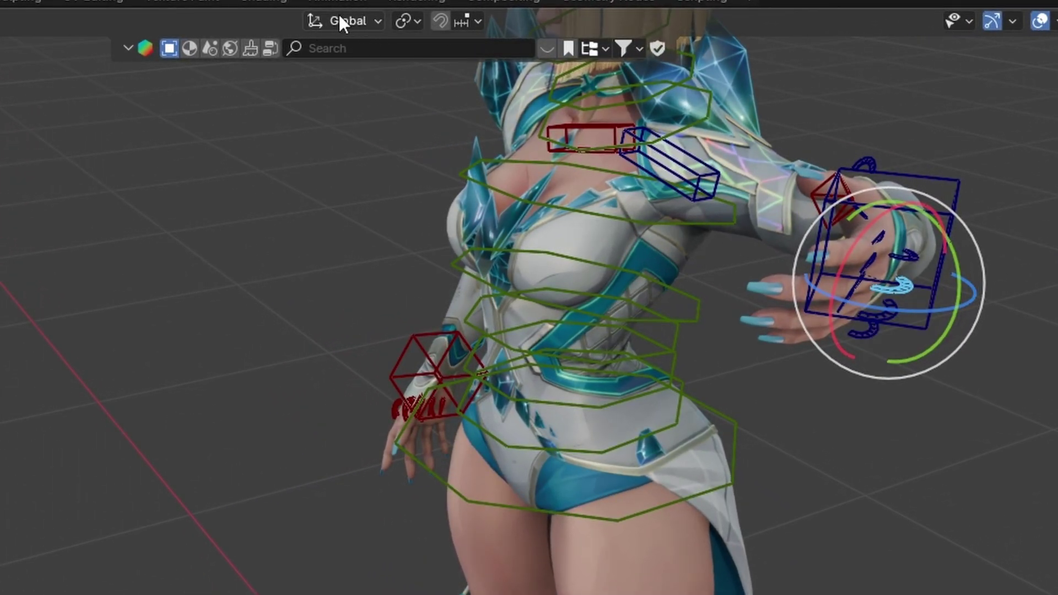
left_click(347, 20)
left_click(307, 118)
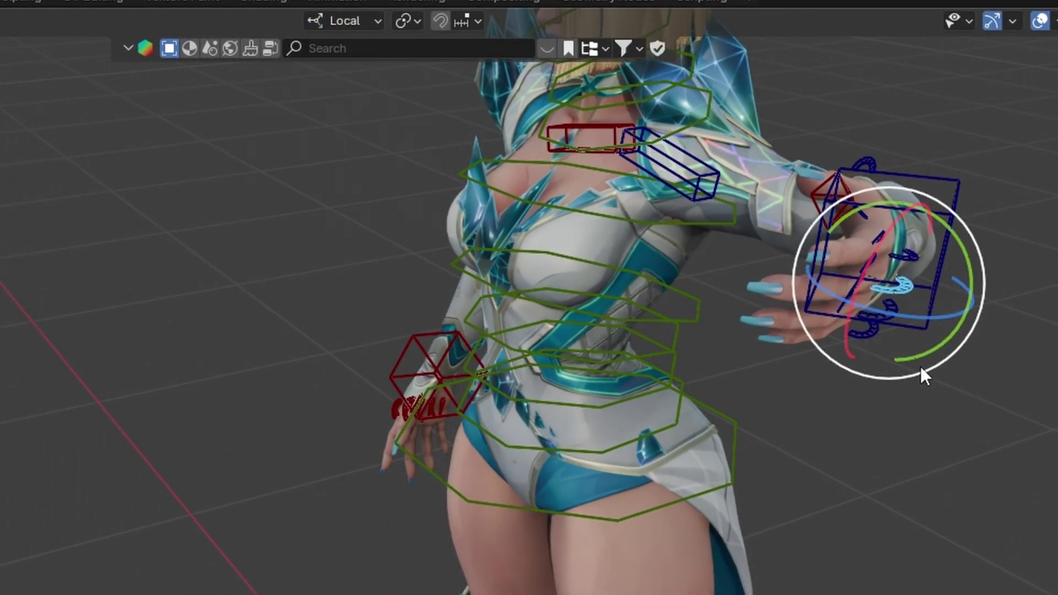
middle_click_drag(921, 373, 863, 335)
left_click_drag(859, 303, 909, 322)
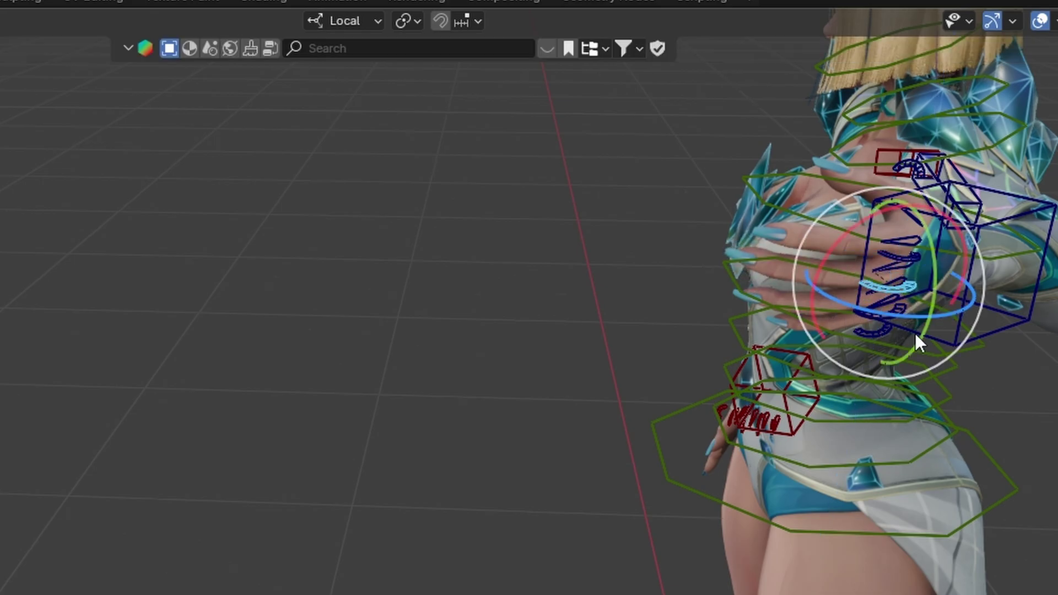
left_click_drag(936, 278, 919, 306)
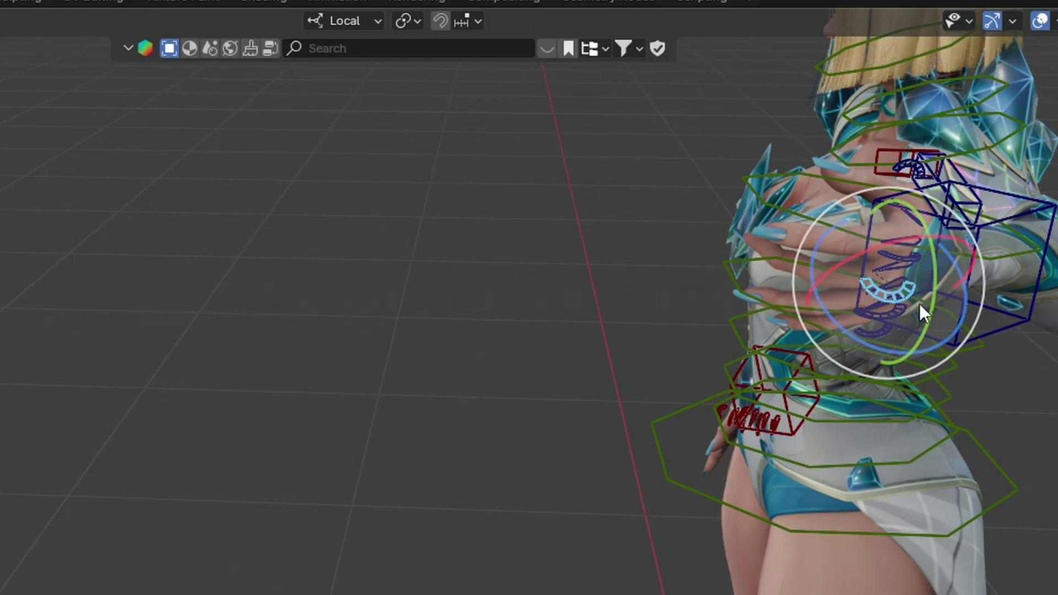
middle_click_drag(796, 367, 995, 346)
scroll(995, 345, "down", 3)
middle_click_drag(645, 534, 695, 530)
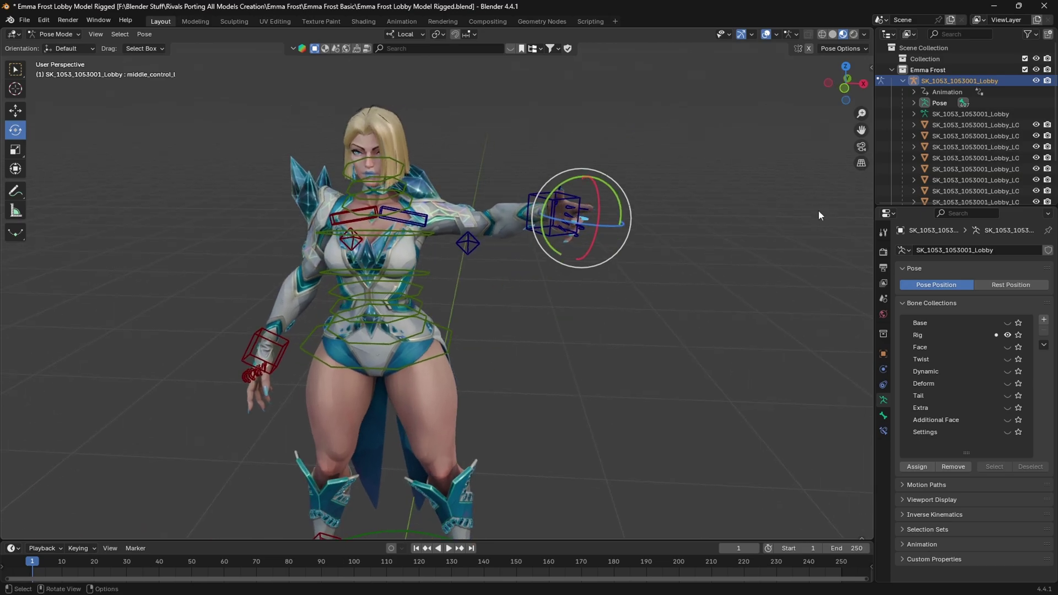
Select the pelvis control around the hips and move it down along its local axis so the knees bend.
left_click_drag(862, 130, 923, 81)
left_click(513, 322)
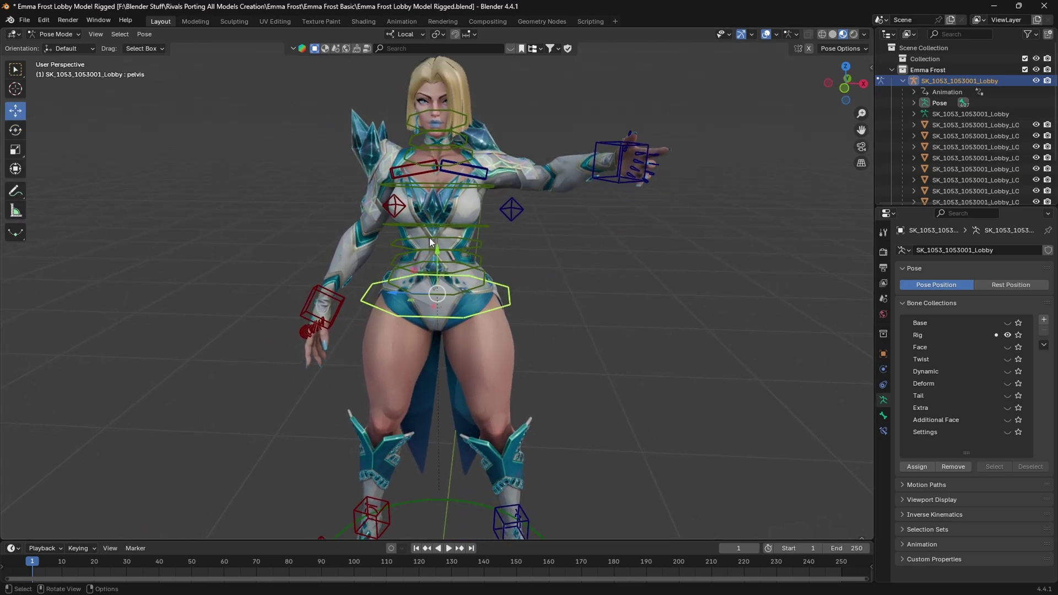
left_click_drag(436, 251, 436, 298)
middle_click_drag(617, 328, 524, 355)
scroll(524, 356, "down", 3)
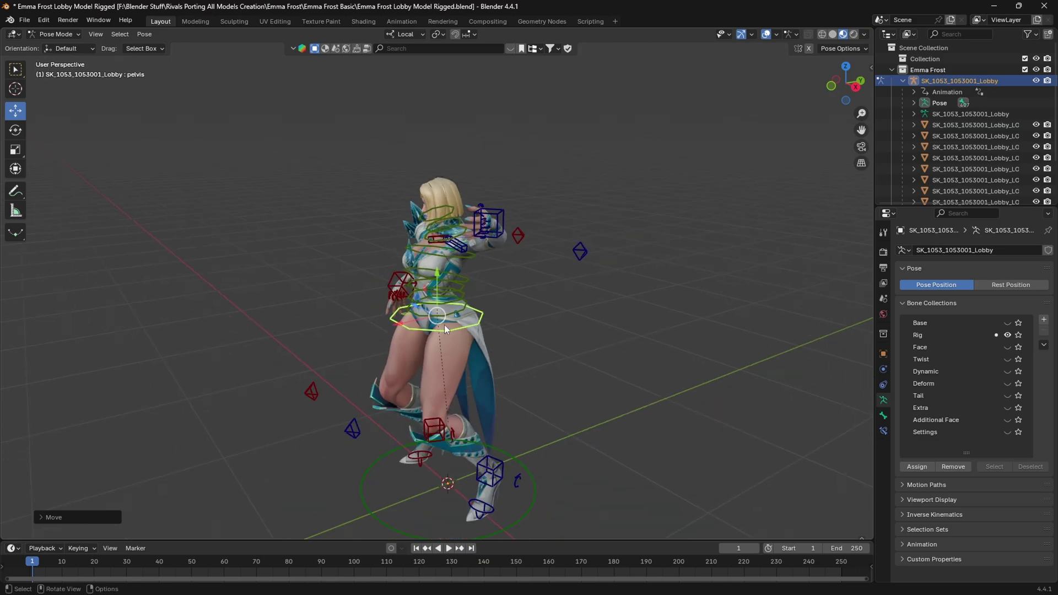
left_click_drag(439, 271, 461, 287)
middle_click_drag(461, 287, 546, 274)
scroll(391, 275, "up", 4)
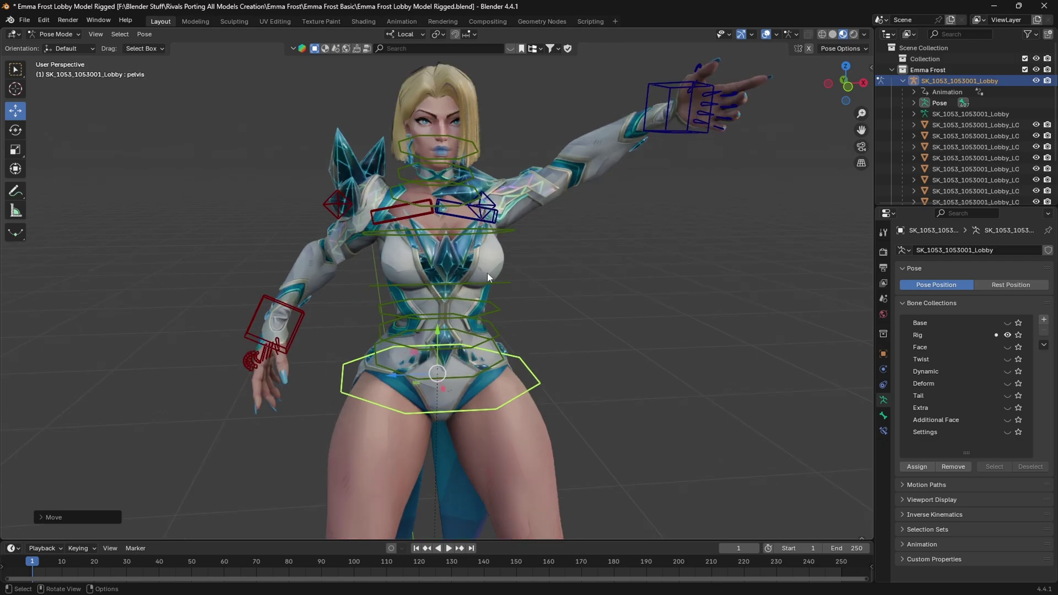
Select the right hand IK control and move it down to lower the right arm.
left_click(296, 313)
middle_click_drag(297, 313, 385, 312)
left_click_drag(287, 290, 265, 355)
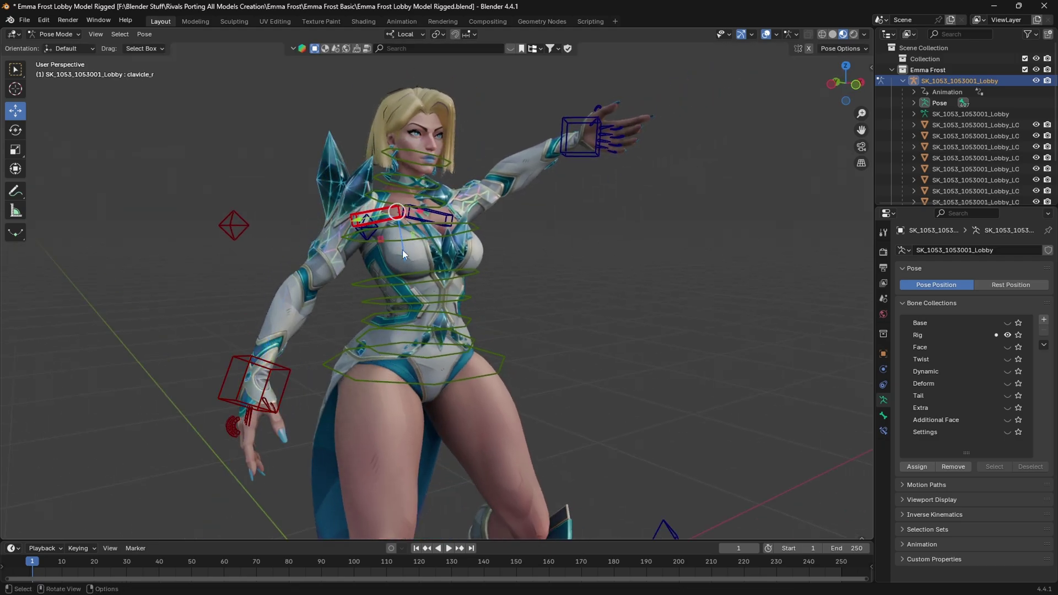
Select the head control and rotate it freely with the Rotate gizmo.
middle_click_drag(404, 255, 445, 164)
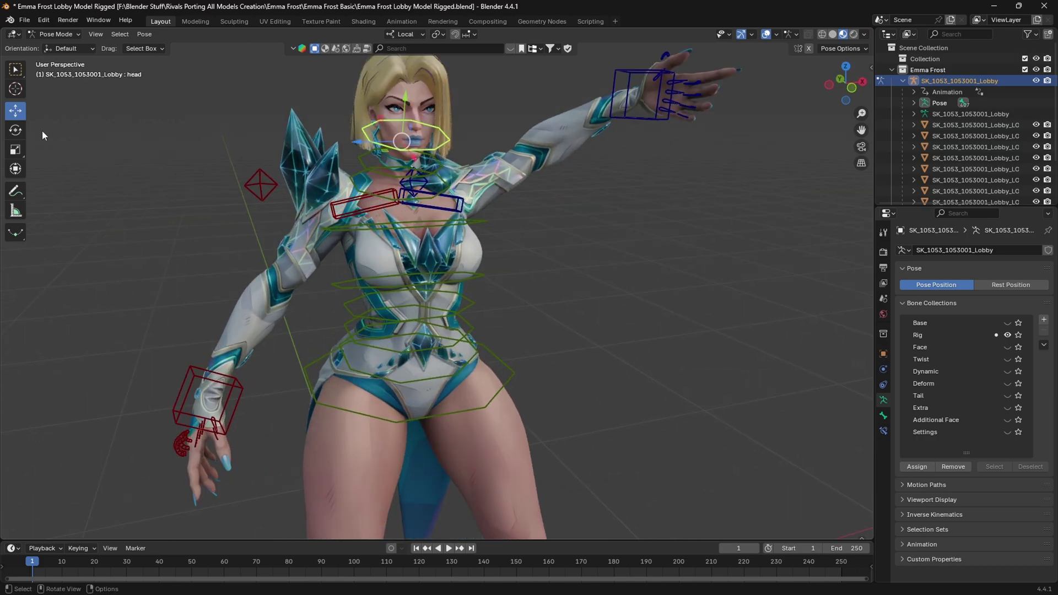
mouse_move(425, 150)
left_mouse_down()
mouse_move(431, 140)
mouse_move(413, 154)
left_mouse_up()
scroll(610, 226, "up", 1)
middle_click_drag(611, 225, 602, 221)
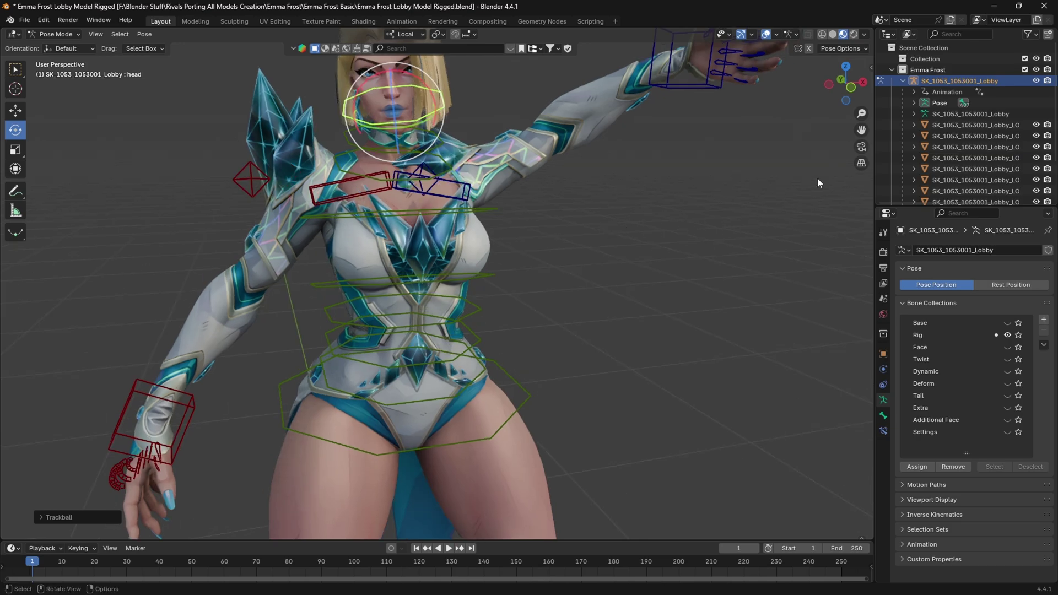
Examine the posed character's upper body, shoulders and rig controls up close from several angles.
left_click_drag(860, 129, 894, 306)
scroll(573, 226, "up", 2)
middle_click_drag(573, 225, 619, 234)
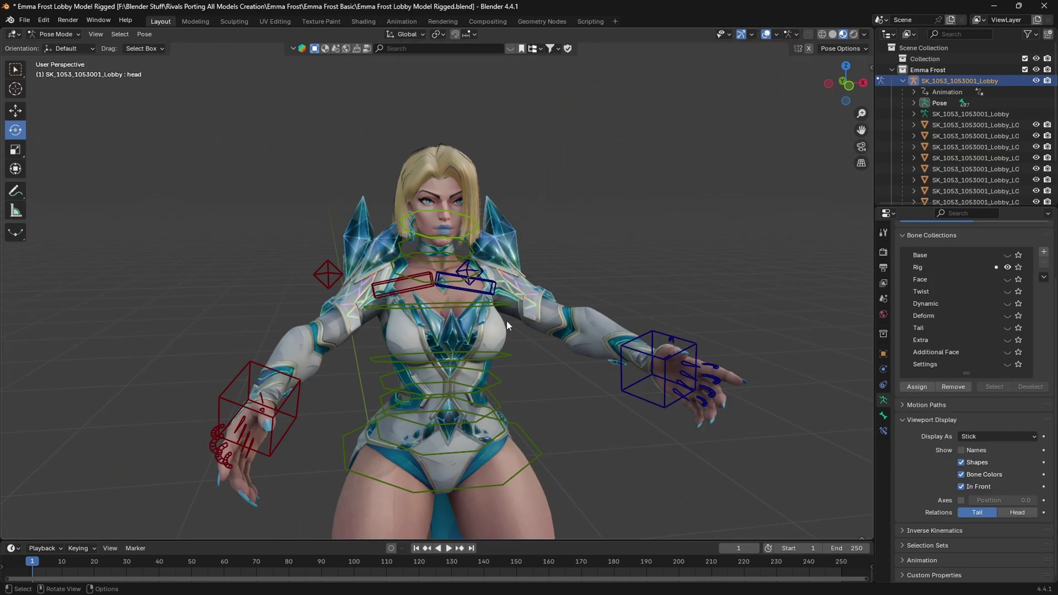
scroll(506, 320, "up", 2)
middle_click_drag(506, 322, 811, 407)
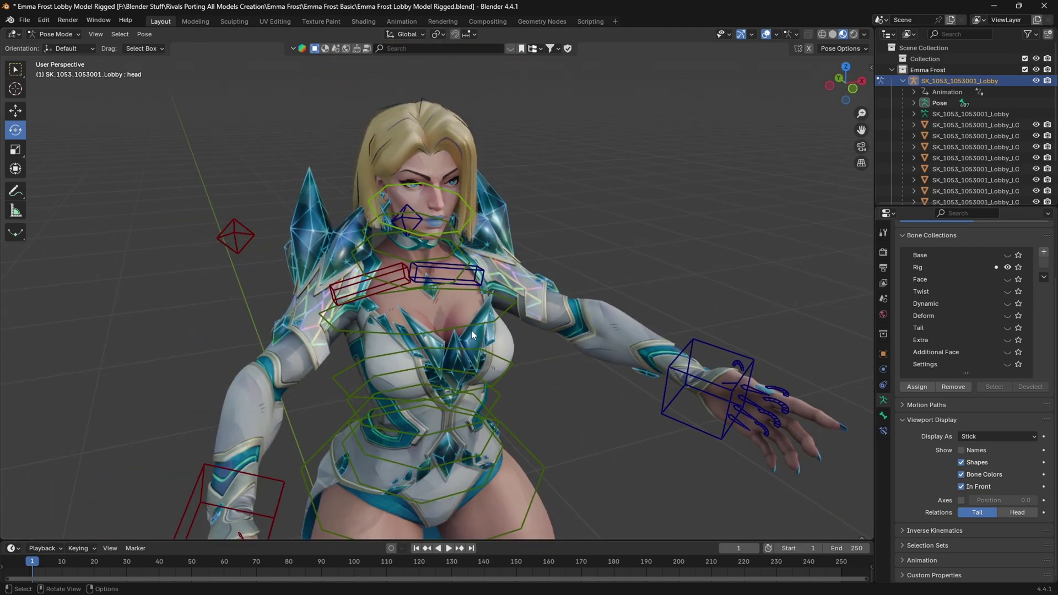
scroll(471, 329, "up", 2)
middle_click_drag(475, 333, 457, 331)
scroll(453, 239, "up", 4)
middle_click_drag(453, 229, 453, 219)
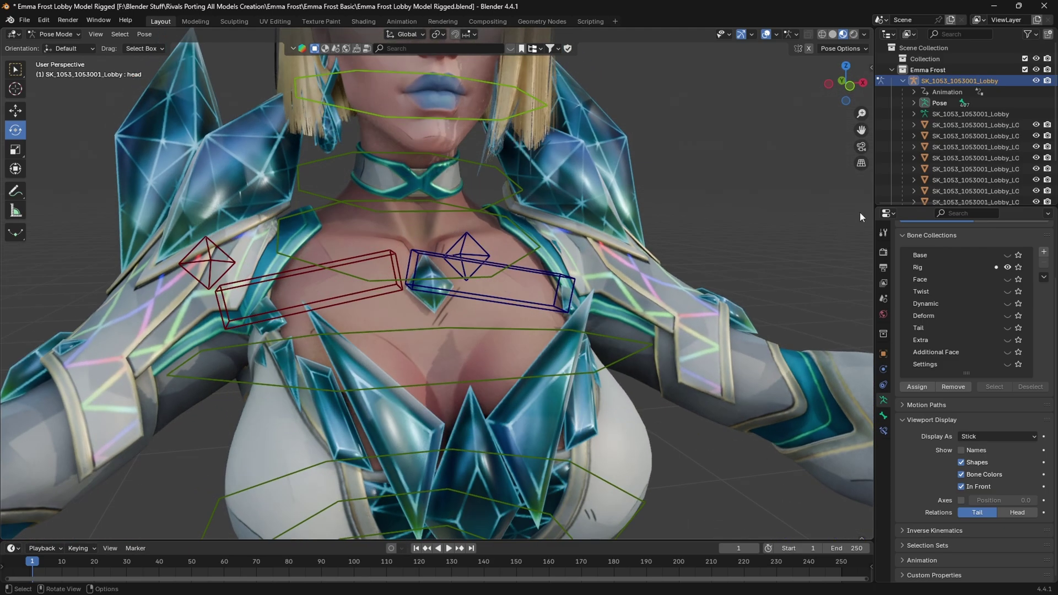
Hide the Rig bone collection and show the Face bone collection, with the face in view.
left_click_drag(861, 126, 911, 238)
scroll(588, 240, "down", 1)
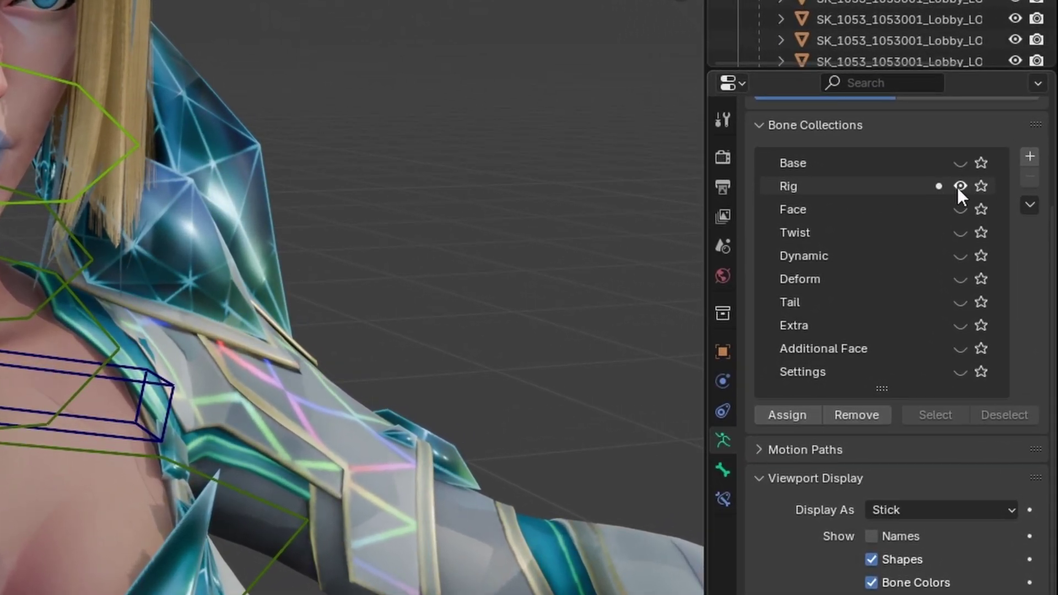
left_click(959, 186)
left_click(960, 209)
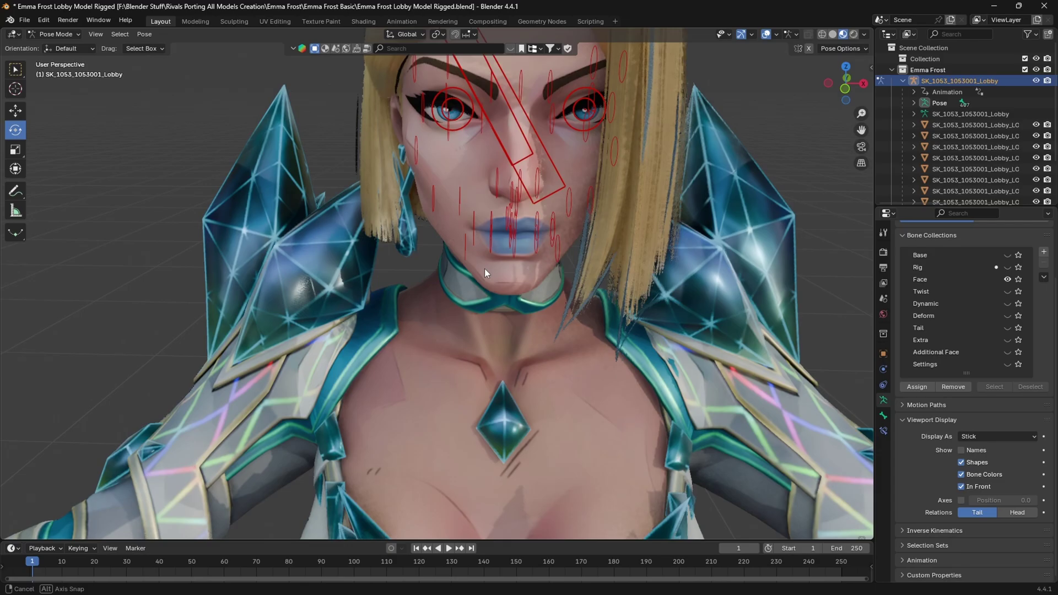
middle_click_drag(484, 268, 535, 261)
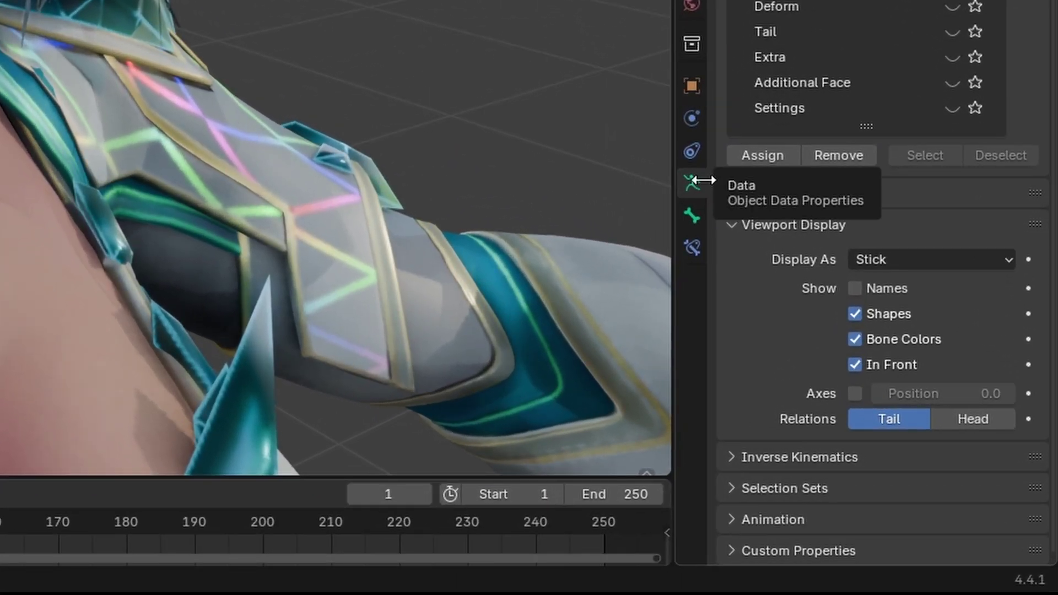
In the armature's Viewport Display settings, turn off In Front for the bones.
left_click(744, 224)
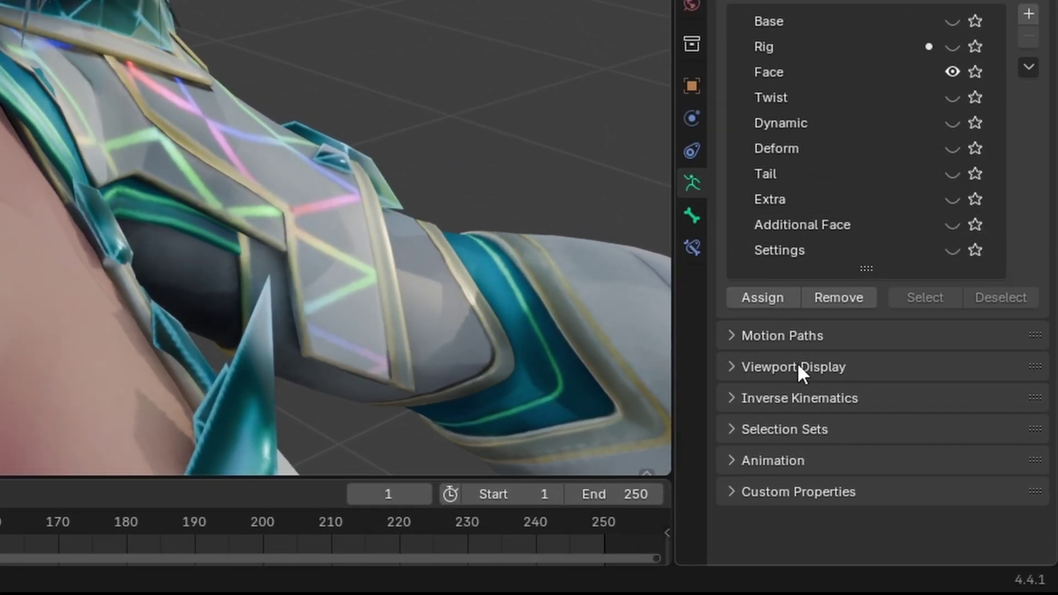
left_click(817, 364)
scroll(821, 283, "down", 5)
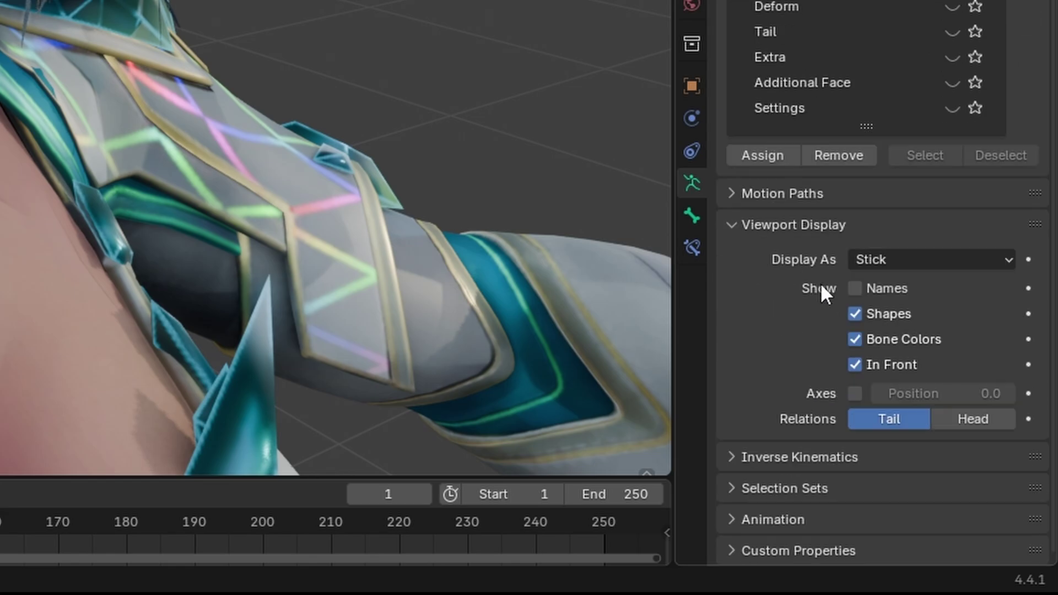
left_click(887, 359)
middle_click_drag(584, 303, 550, 299)
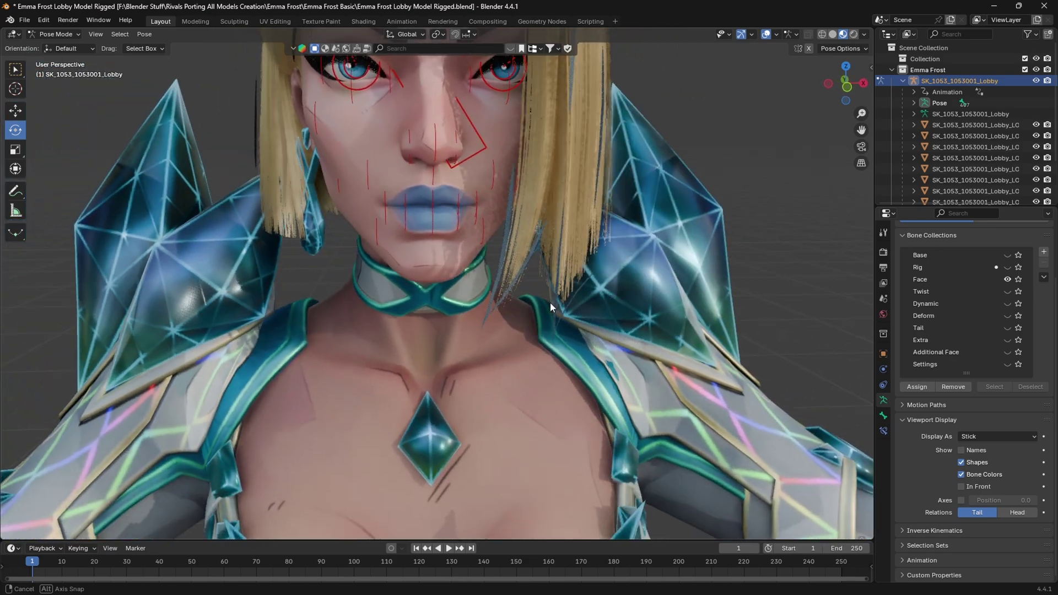
Turn In Front display on for the armature to compare the face bones' visibility, and switch it back off.
scroll(656, 232, "up", 2)
left_click_drag(861, 130, 939, 330)
middle_click_drag(468, 233, 486, 227)
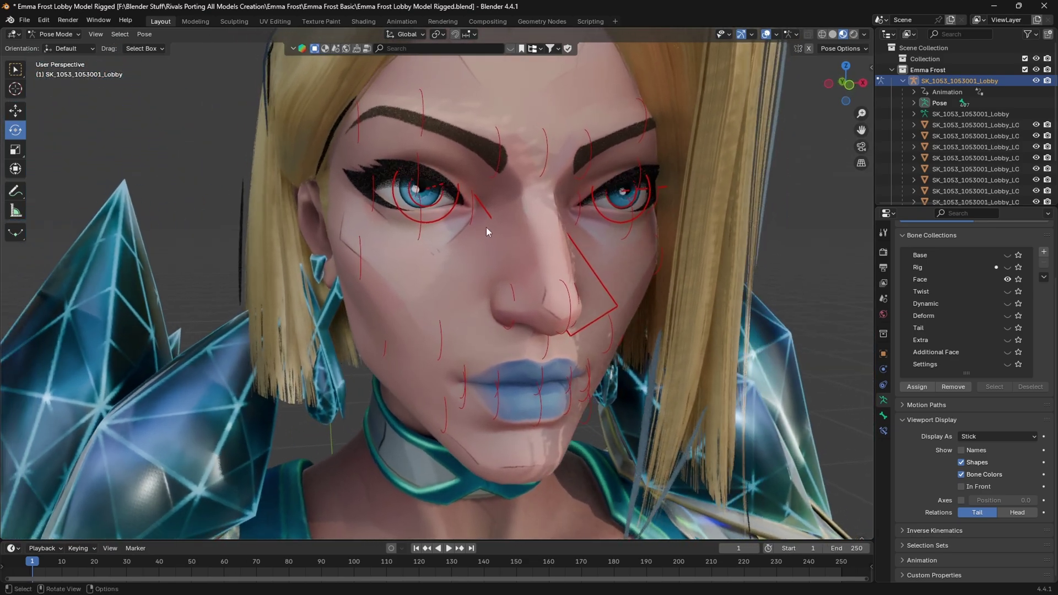
left_click(961, 488)
mouse_move(428, 346)
middle_mouse_down()
mouse_move(528, 342)
mouse_move(425, 345)
mouse_move(499, 330)
middle_mouse_up()
left_click(970, 487)
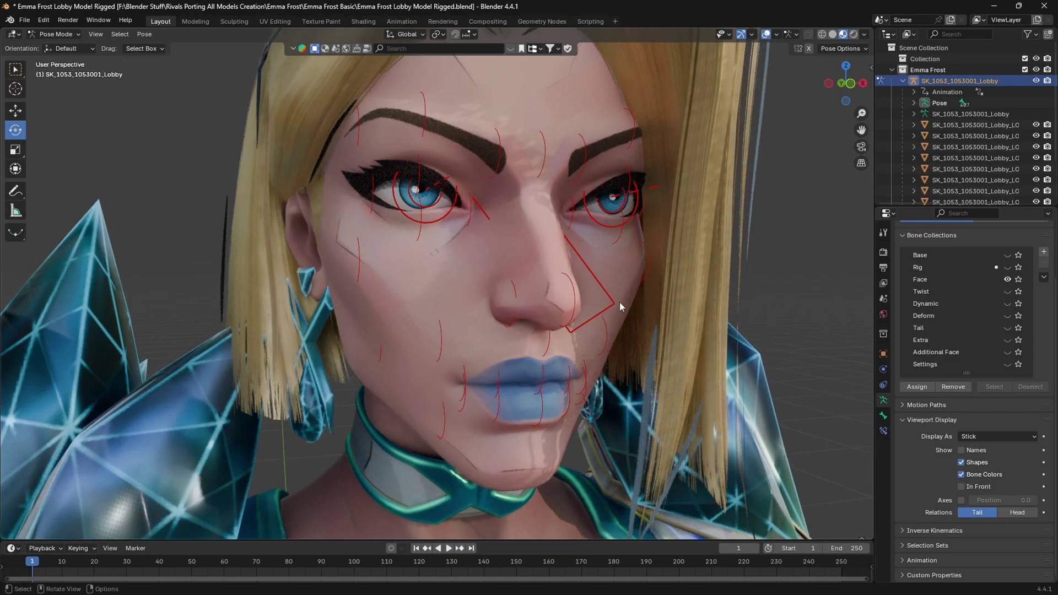
Select the jaw bone and move it downward with the Move gizmo.
scroll(627, 333, "down", 1)
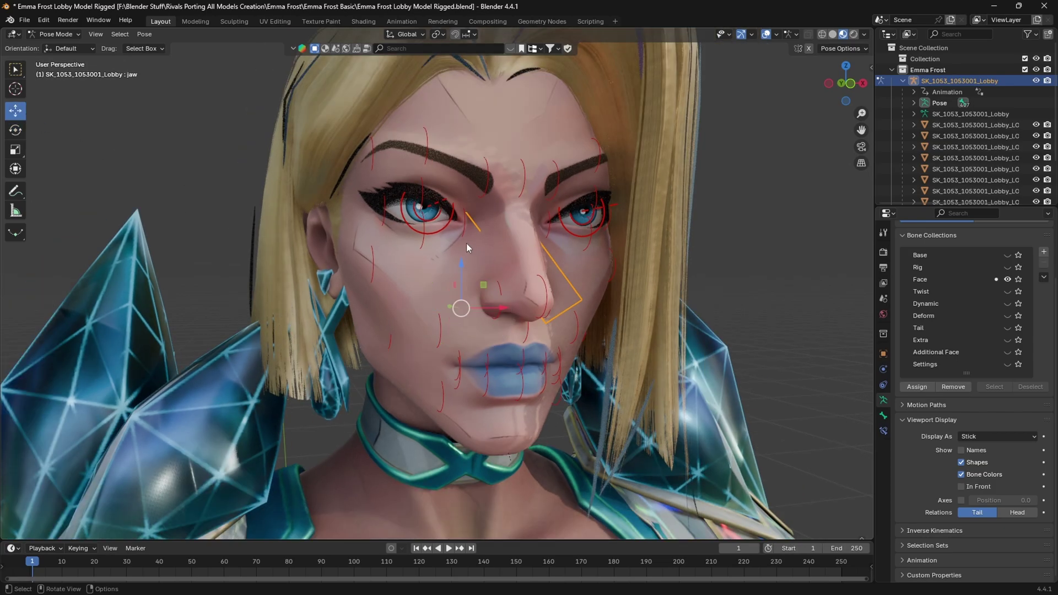
left_click_drag(466, 261, 474, 303)
middle_click_drag(507, 191, 490, 189)
Adjust the inner brow bones and raise the outer brow bone on each side of the face.
left_click(462, 174)
scroll(453, 152, "up", 1)
mouse_move(466, 121)
left_mouse_down()
mouse_move(466, 109)
mouse_move(465, 124)
left_mouse_up()
left_click_drag(550, 128, 605, 103)
left_click(610, 140)
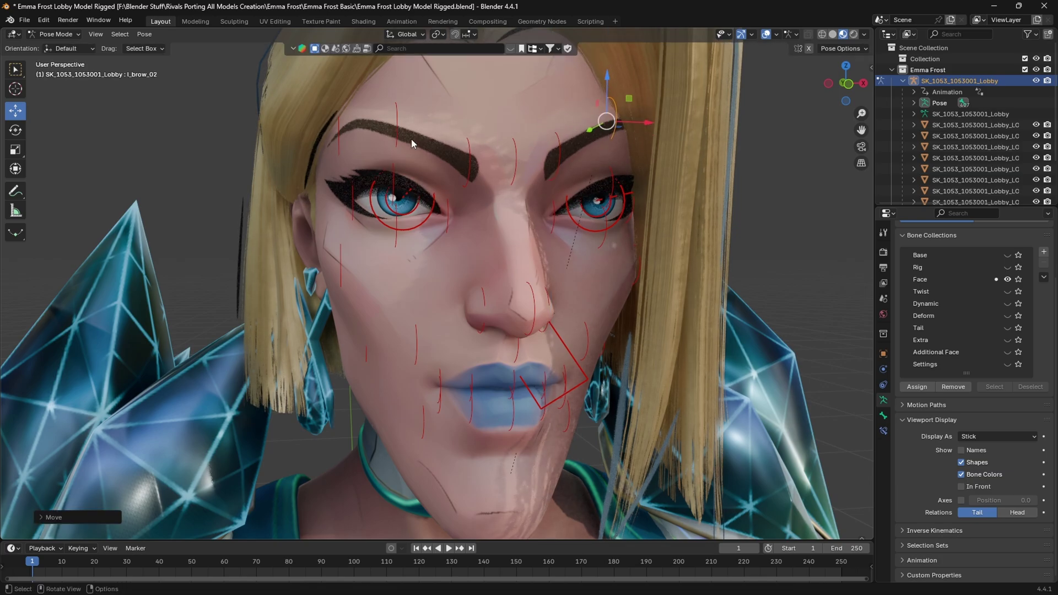
left_click_drag(401, 111, 400, 105)
Lower the inner brow bones on both sides along Z for an angrier frown.
mouse_move(551, 124)
left_mouse_down()
mouse_move(546, 106)
mouse_move(543, 140)
left_mouse_up()
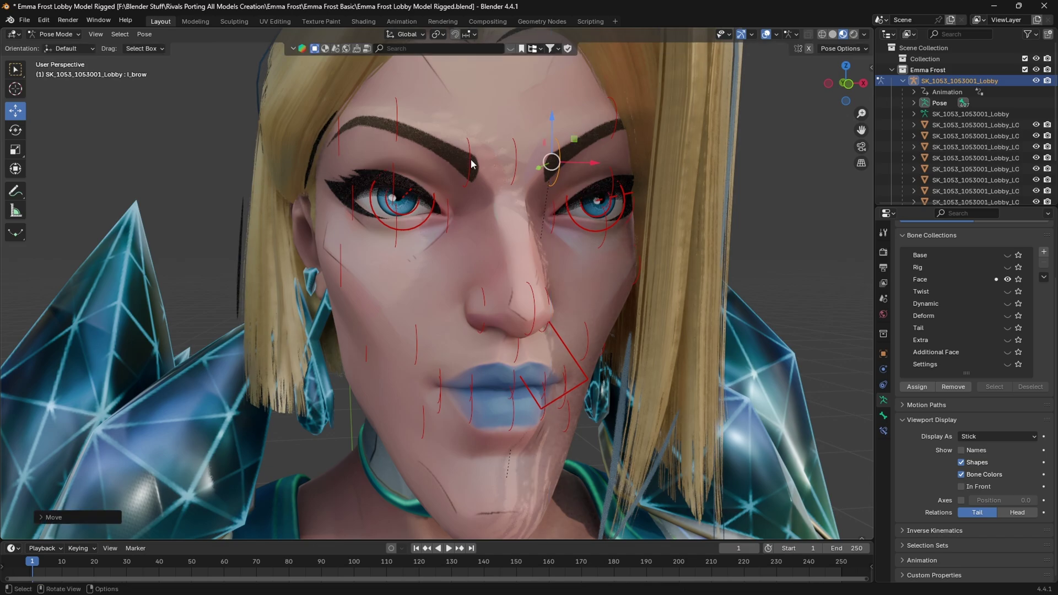
left_click(468, 161)
left_click_drag(465, 121, 463, 146)
left_click(550, 160)
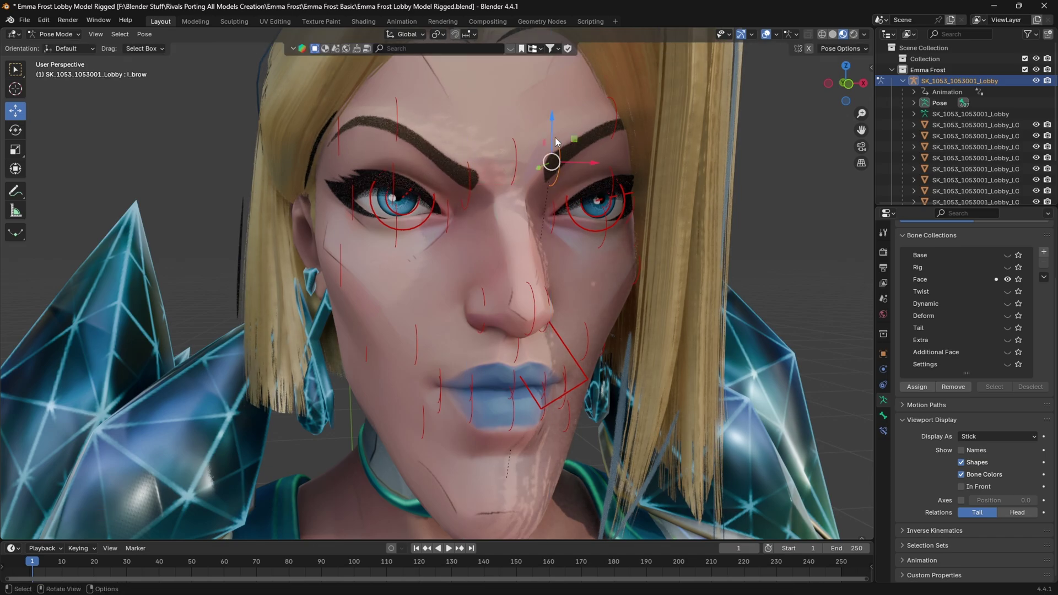
left_click_drag(551, 125, 548, 135)
Move the jaw bone slightly further down and lower the center brow bone.
scroll(547, 348, "down", 1)
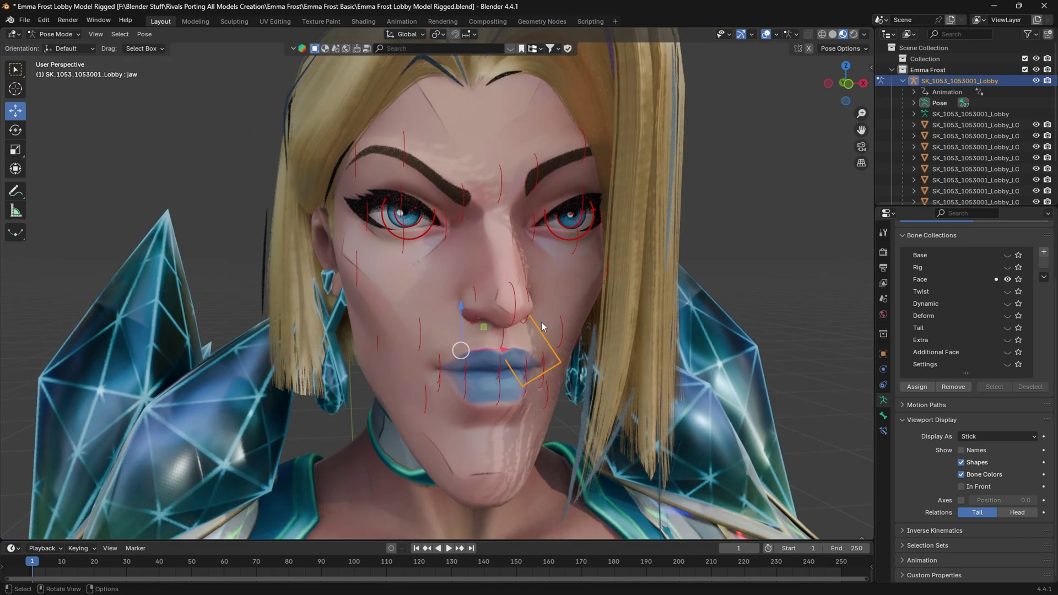
left_click_drag(460, 313, 462, 323)
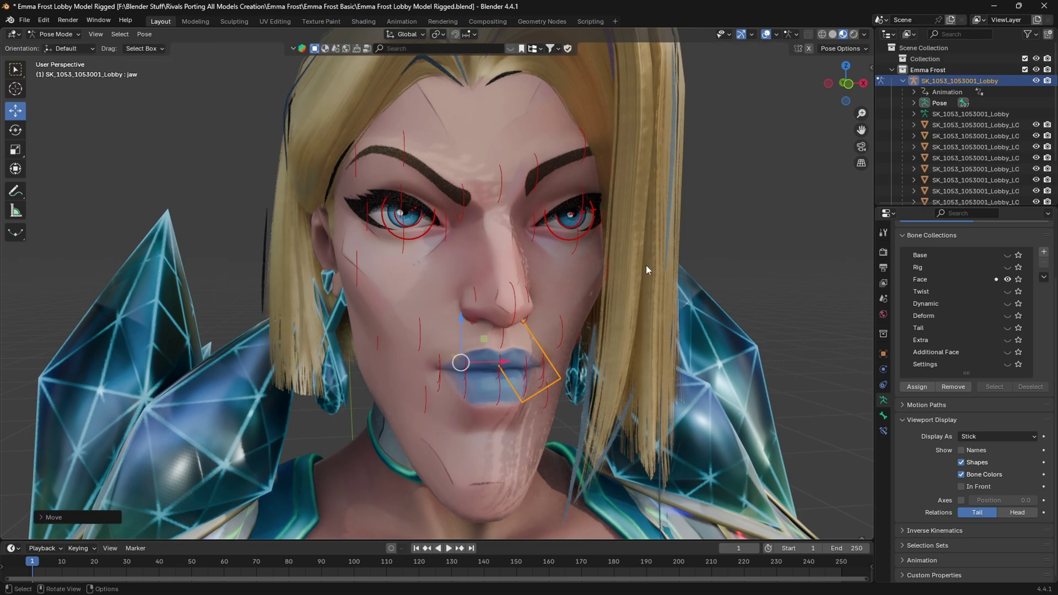
scroll(645, 265, "up", 1)
middle_click_drag(513, 132, 534, 130)
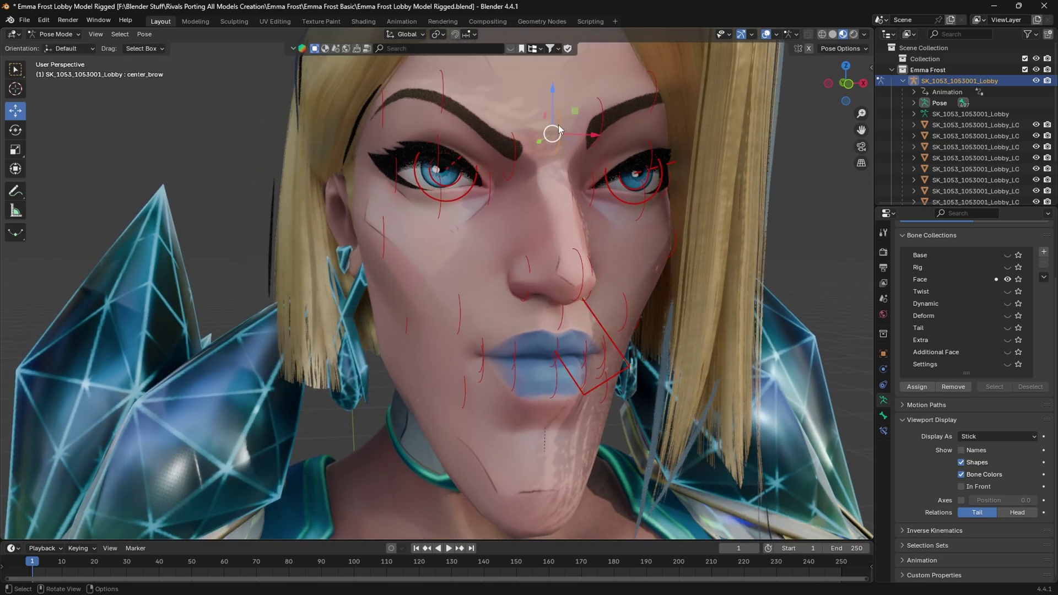
left_click_drag(553, 87, 555, 101)
Select the lip corner bones on both sides of the mouth together and raise them along the Z axis.
middle_click_drag(556, 143, 609, 379)
left_click(474, 354)
left_click(504, 387, "shift")
left_click(621, 383, "shift")
key("g")
key("z")
left_click(630, 320)
middle_click_drag(630, 321, 794, 249)
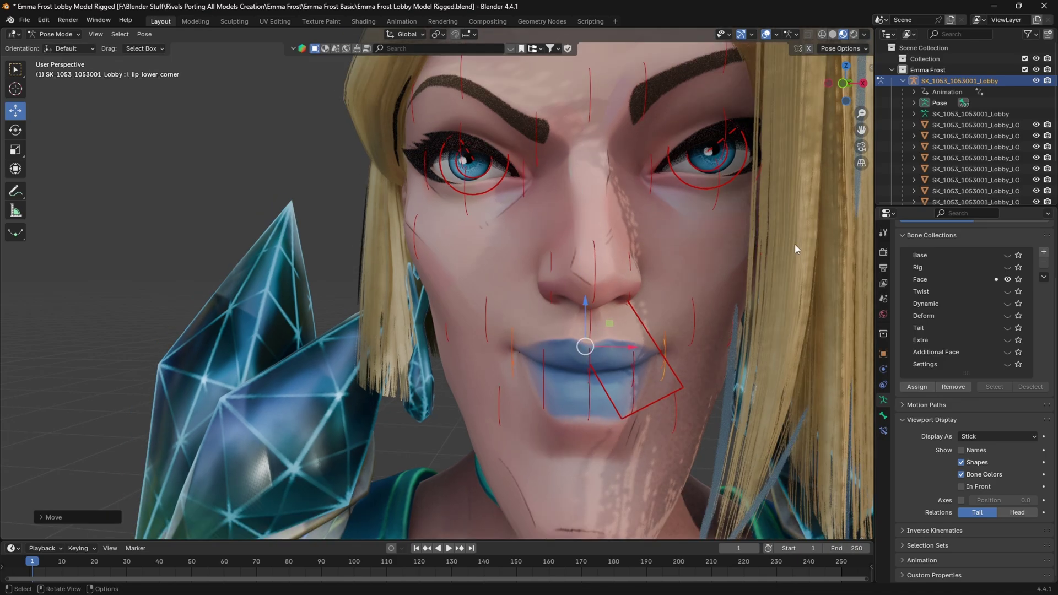
Scale the selected lip corner bones apart by about 1.5 and raise them along Z into a wide smile.
left_click_drag(861, 132, 821, 100)
middle_click_drag(603, 312, 610, 313)
scroll(571, 366, "up", 1)
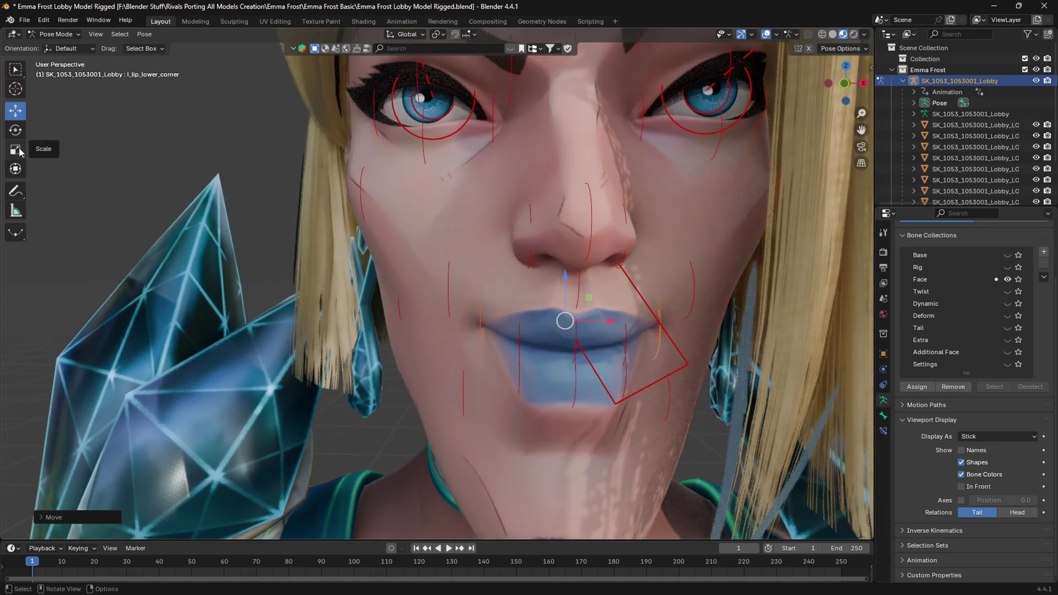
middle_click_drag(512, 380, 514, 376)
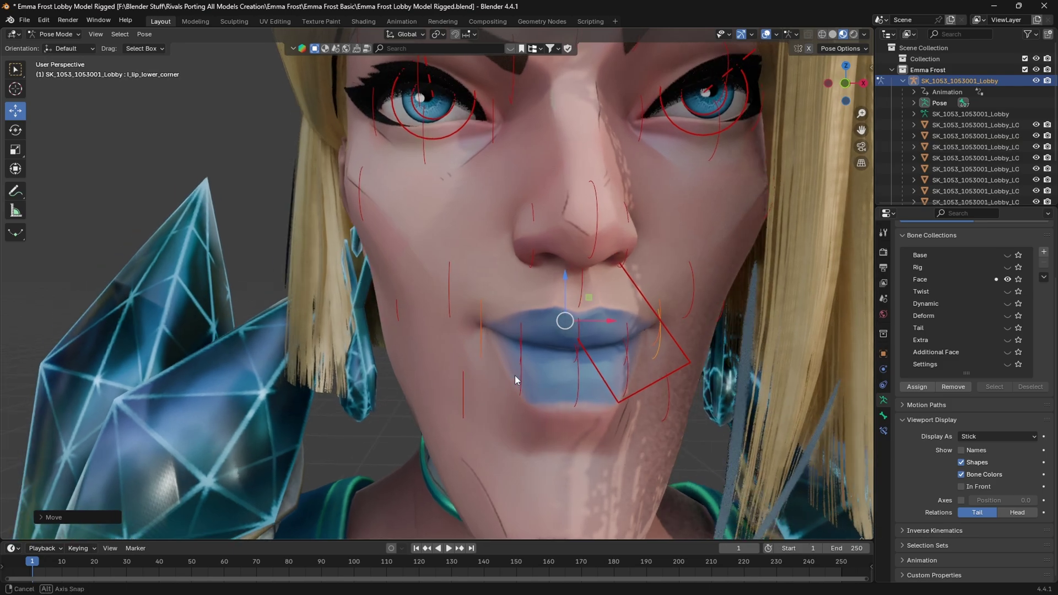
key("s")
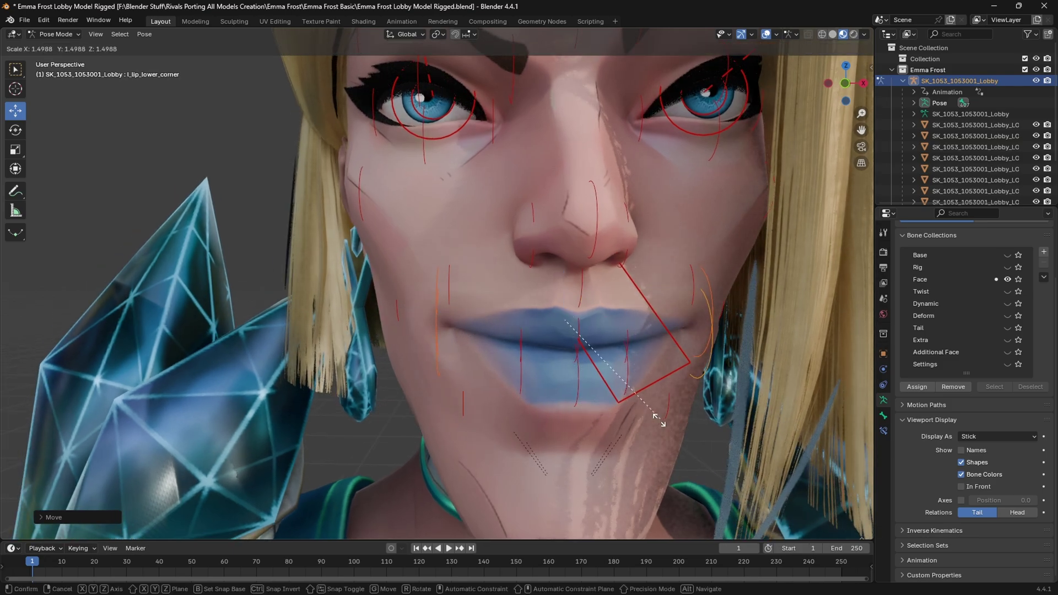
left_click(651, 417)
left_click_drag(564, 284, 564, 257)
scroll(629, 286, "down", 3)
scroll(626, 309, "up", 1)
middle_click_drag(627, 309, 587, 332)
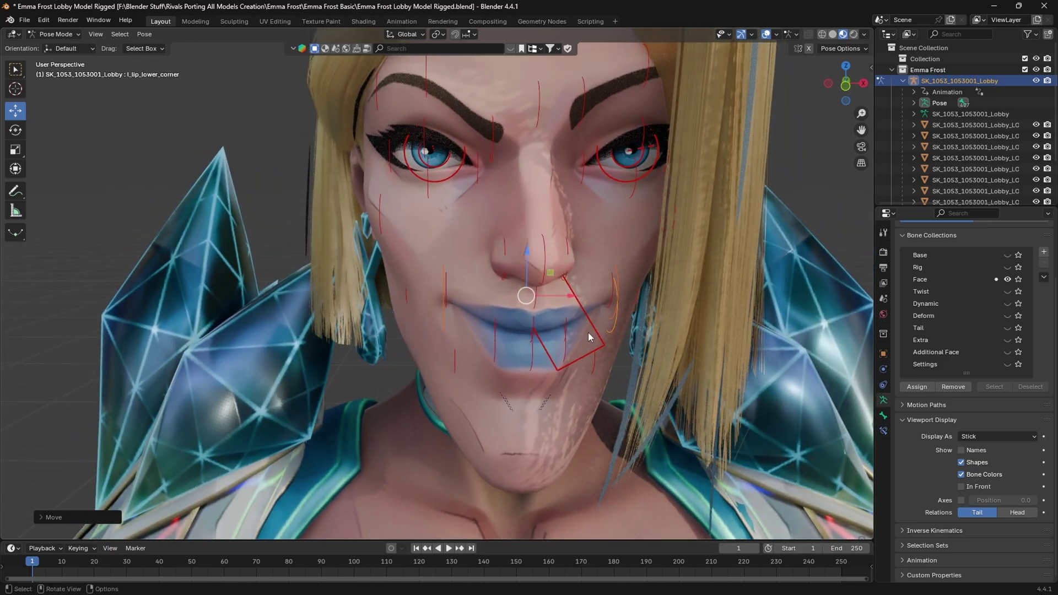
Hide the viewport overlays to examine the facial expression without bones, and show them again.
left_click(765, 34)
middle_click_drag(568, 258, 531, 254)
scroll(575, 258, "down", 3)
scroll(531, 254, "up", 2)
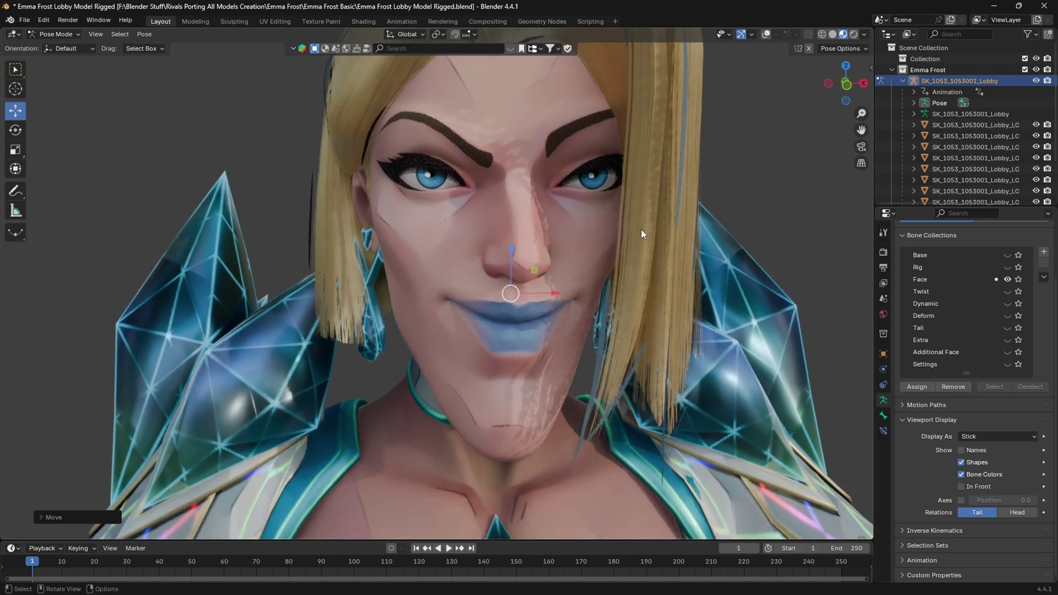
left_click(765, 34)
middle_click_drag(538, 260, 510, 269)
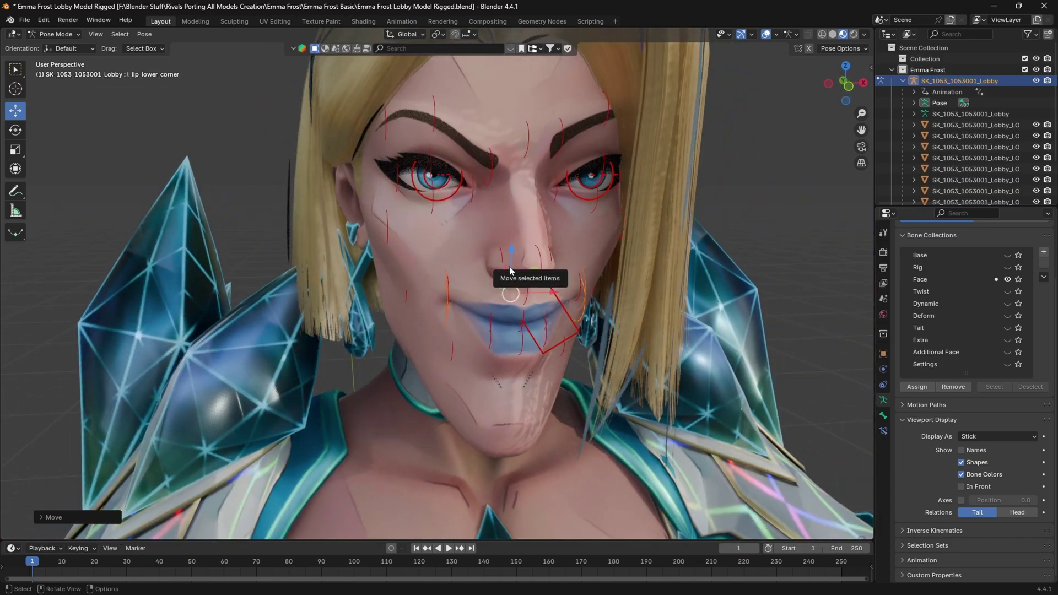
Move the upper cheek bone on the character's right side upward along the Z axis.
key("g")
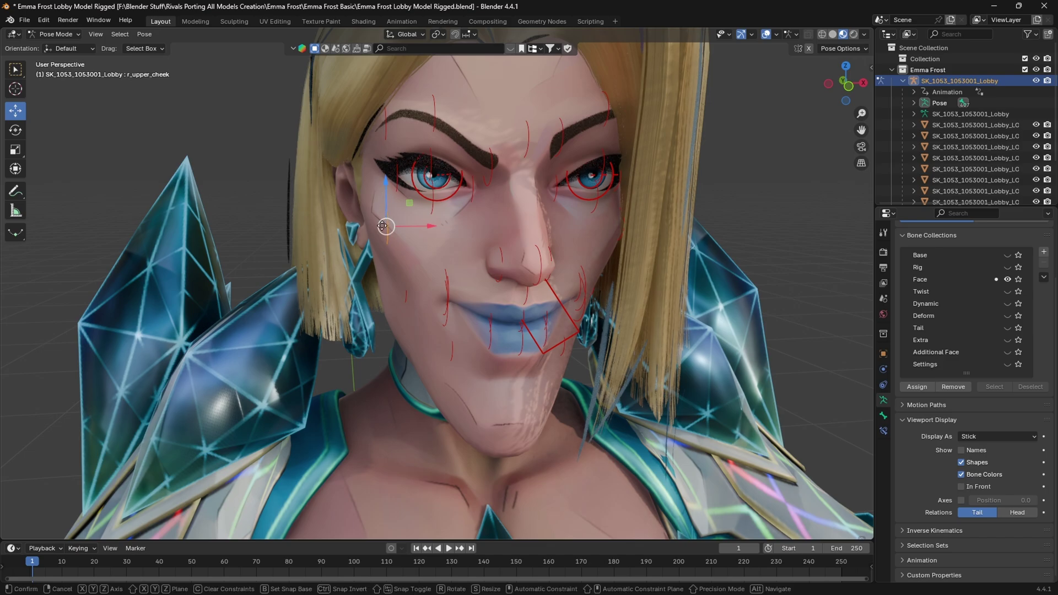
key("z")
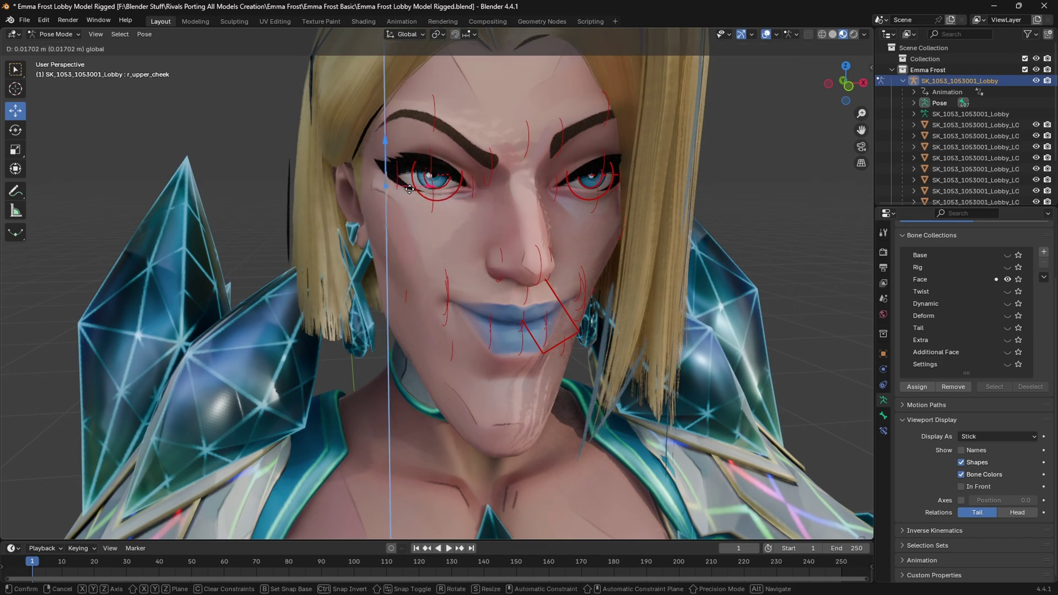
left_click(405, 184)
middle_click_drag(648, 302, 587, 266)
Move the lacrimal bone at the inner corner of the character's left eye along the Z axis.
left_click(552, 177)
key("g")
key("z")
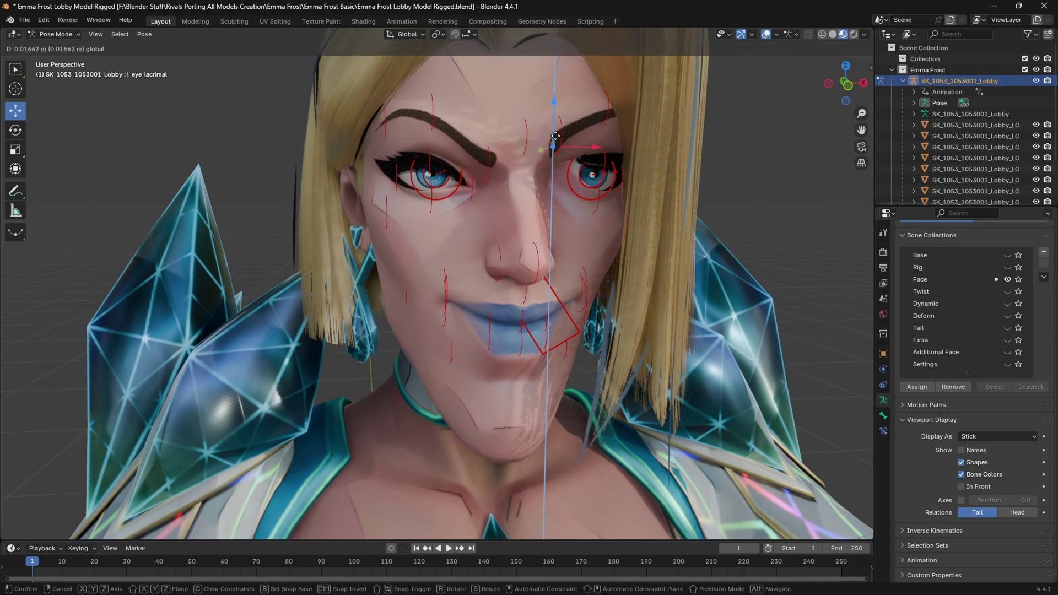
left_click(554, 164)
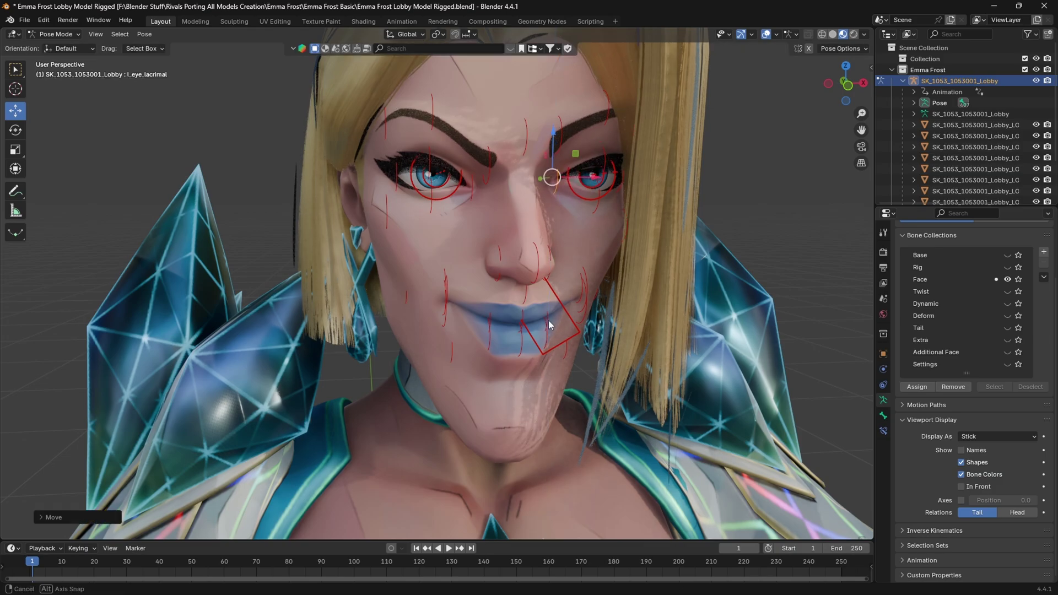
middle_click_drag(554, 165, 545, 325)
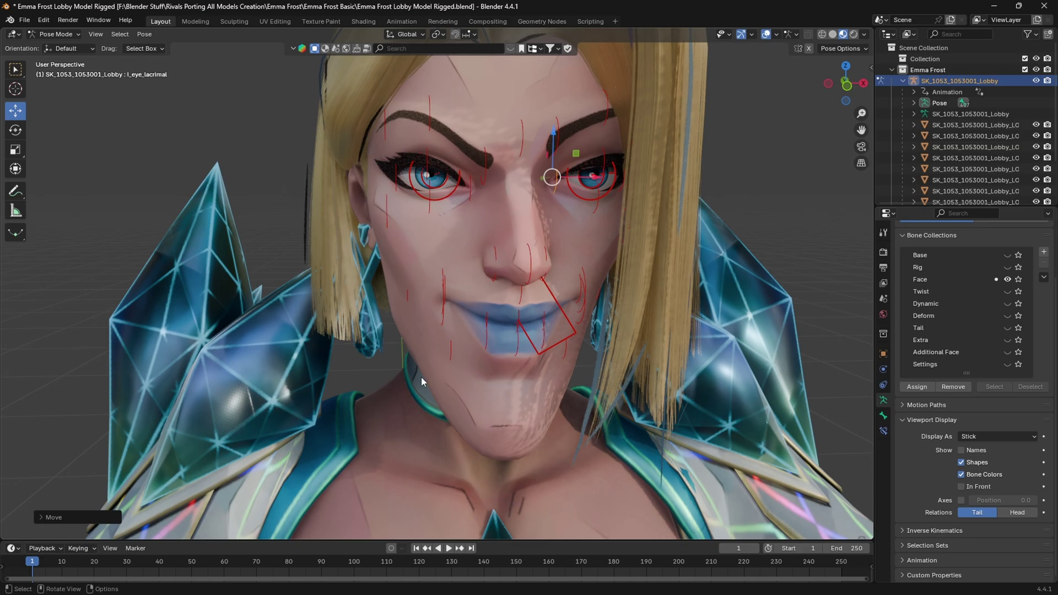
middle_click_drag(421, 377, 497, 269)
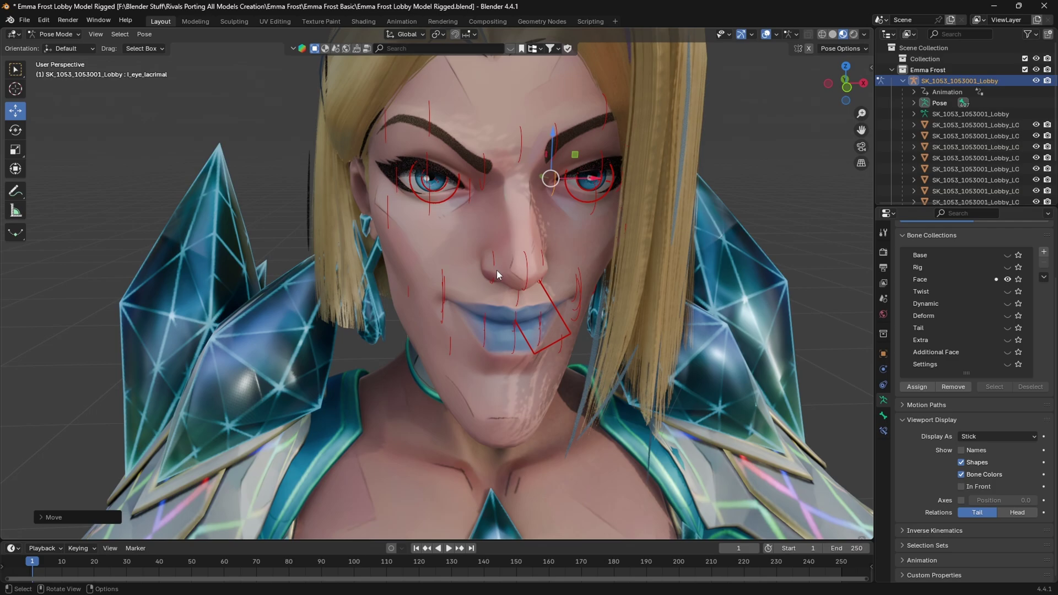
Switch to Object Mode, hide the bones in the viewport overlays, and view the posed face.
left_click(55, 34)
left_click(57, 47)
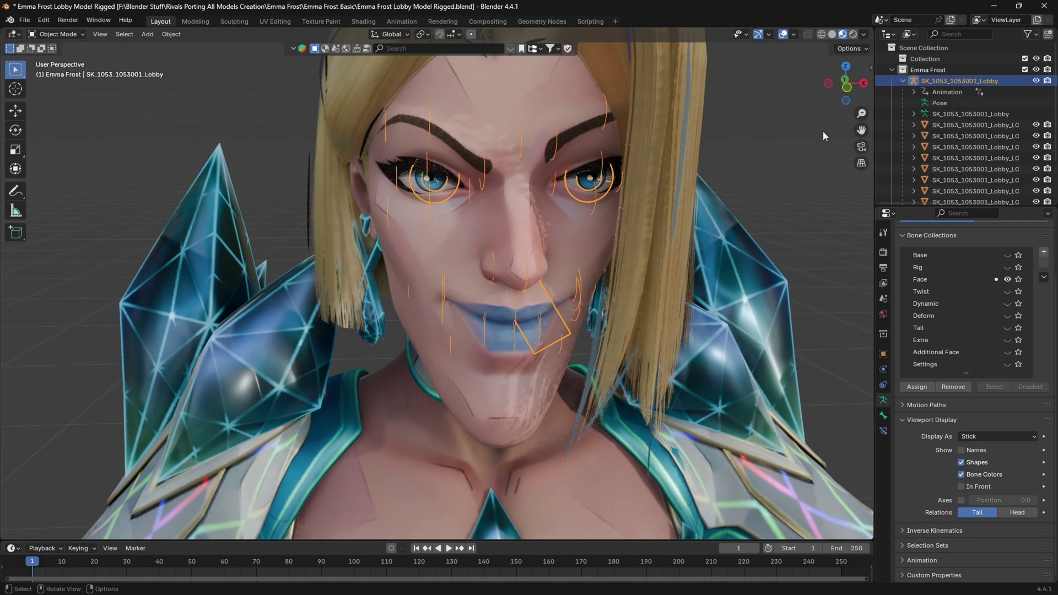
left_click(794, 36)
left_click(808, 168)
scroll(533, 270, "down", 4)
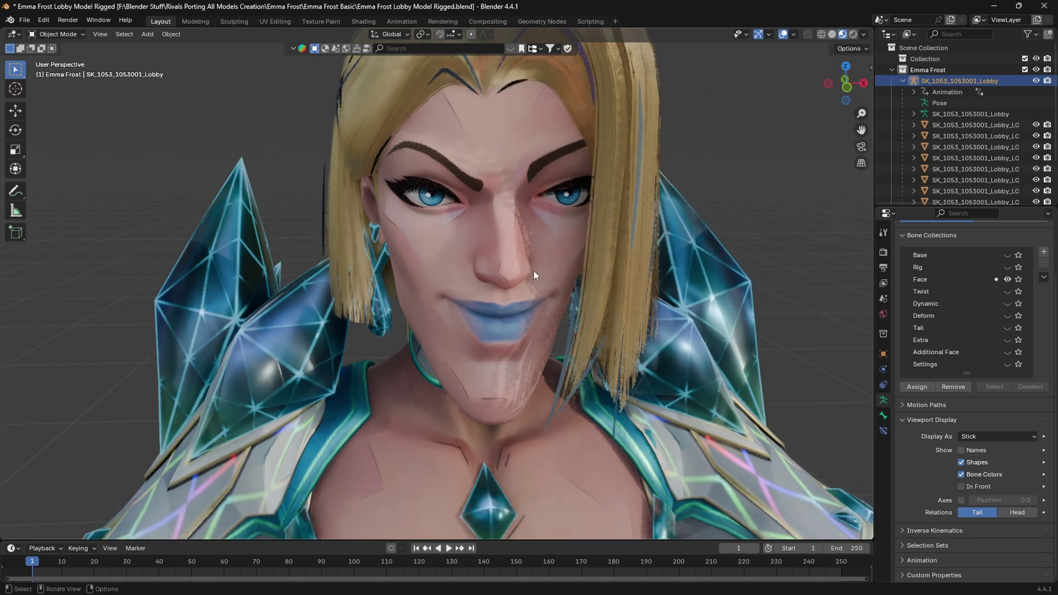
middle_click_drag(533, 270, 487, 276)
scroll(489, 284, "up", 3)
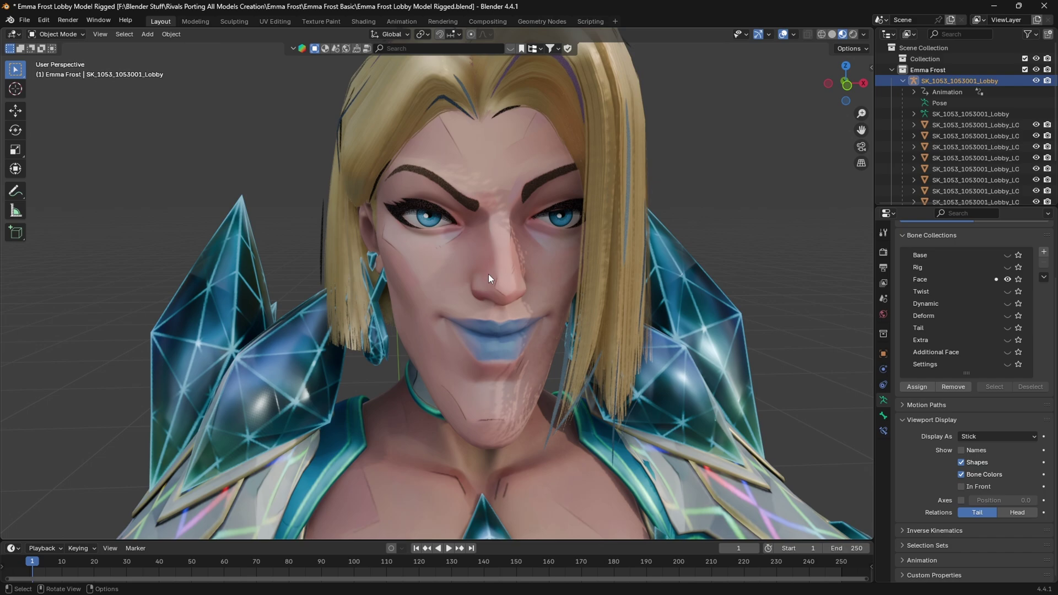
middle_click_drag(429, 272, 504, 275)
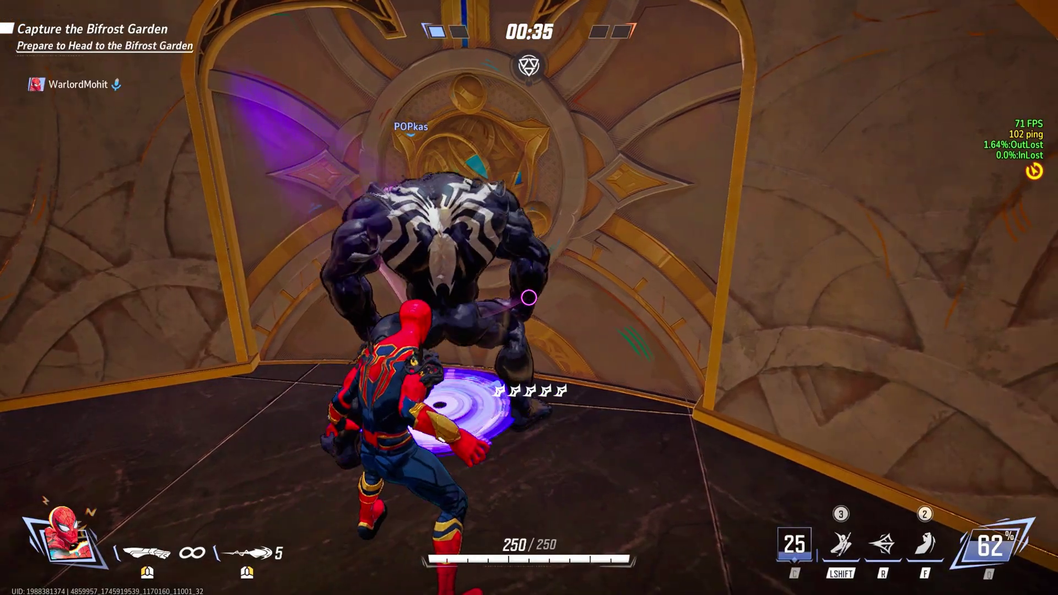
key("w")
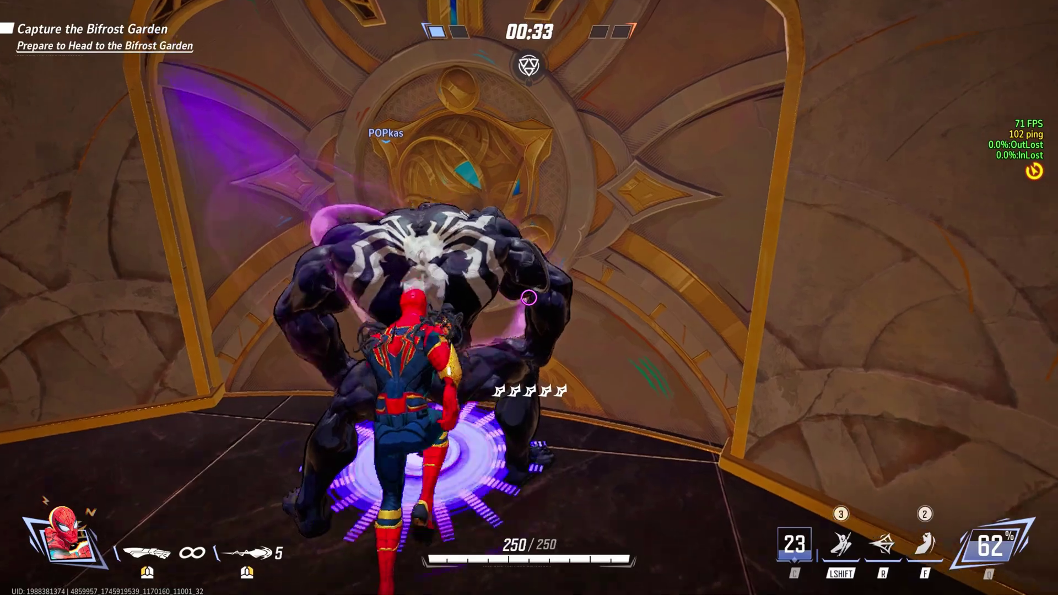
key("w")
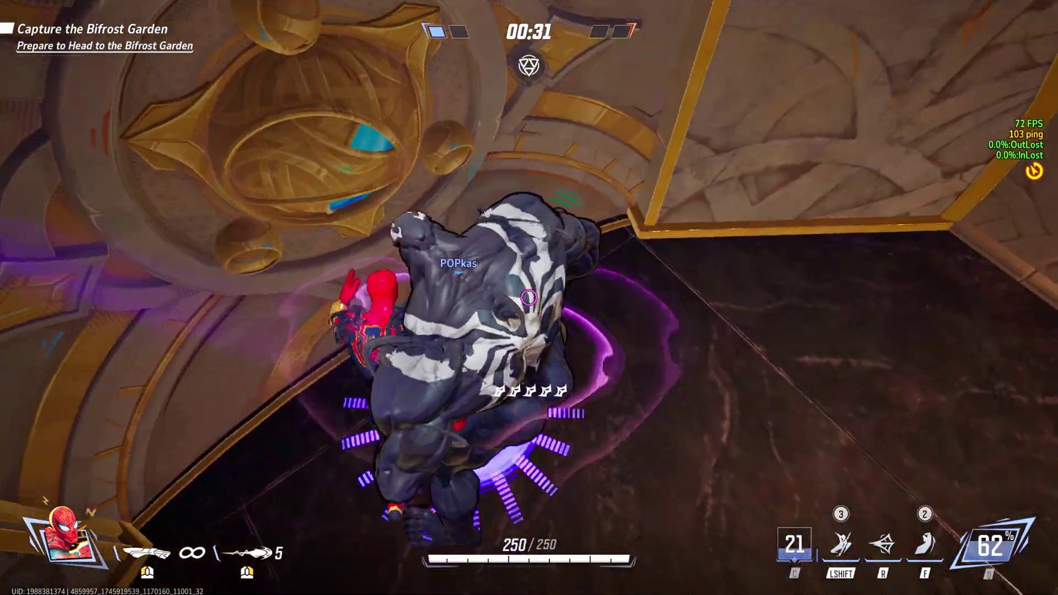
middle_click(529, 298)
key("t")
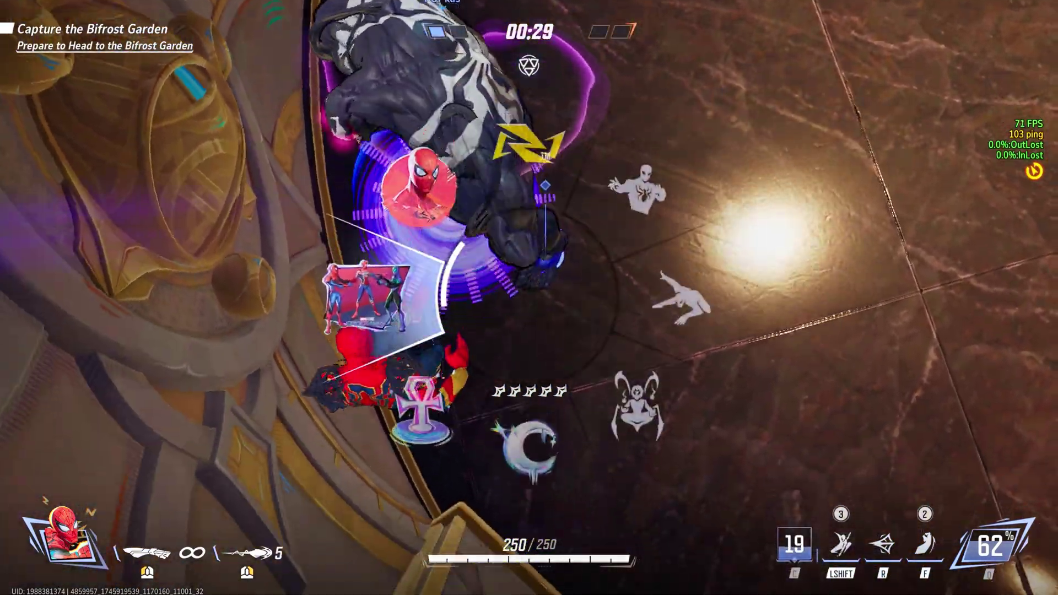
key("t")
key("w")
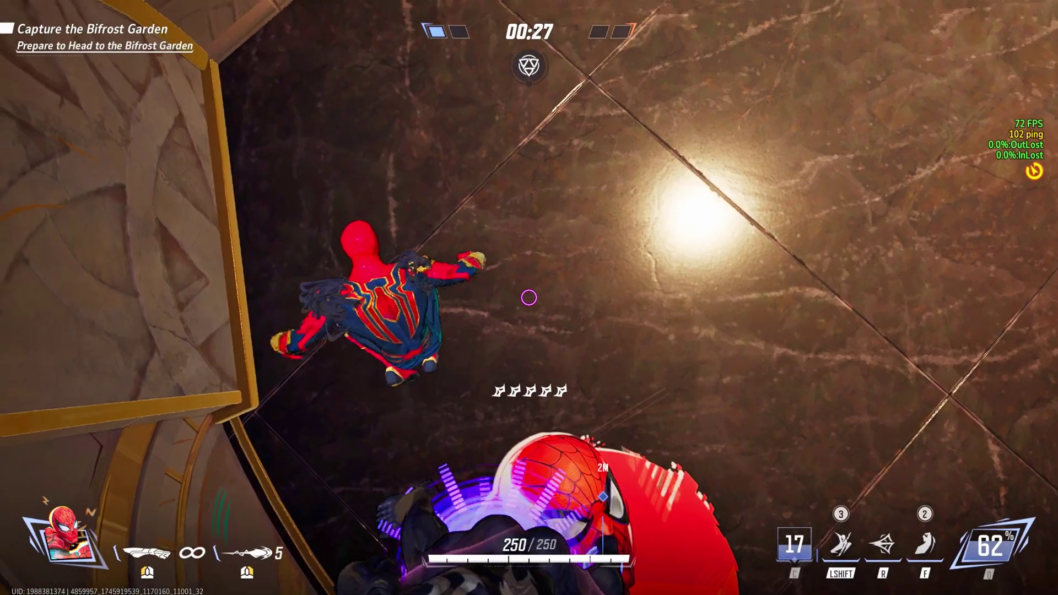